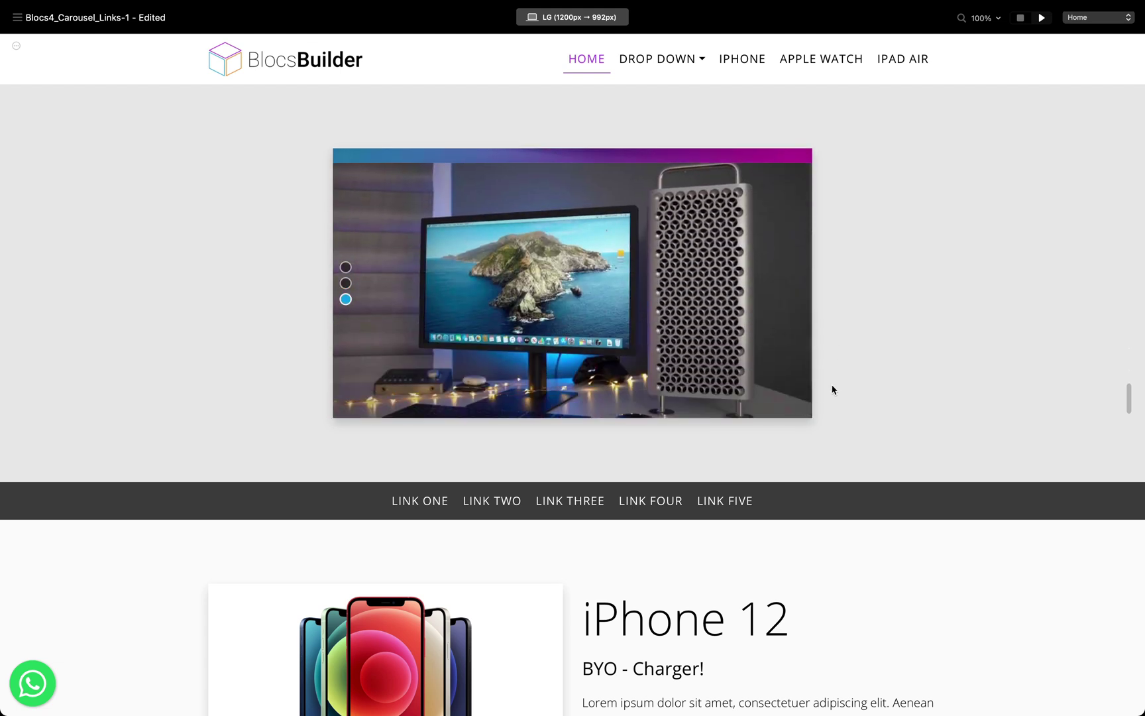
# - Exit the preview and open the Brics library for the empty bloc-15 column after the footer
pyautogui.scroll(-10, 831, 383)
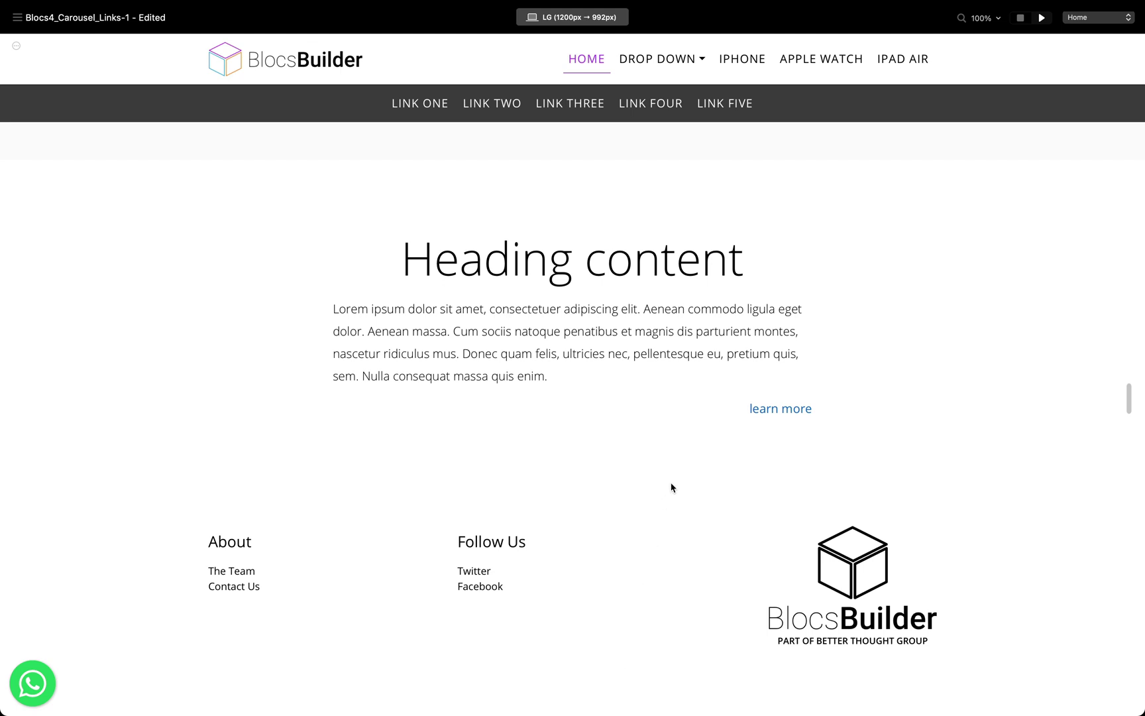
pyautogui.click(1017, 29)
pyautogui.click(1020, 18)
pyautogui.scroll(-15, 742, 448)
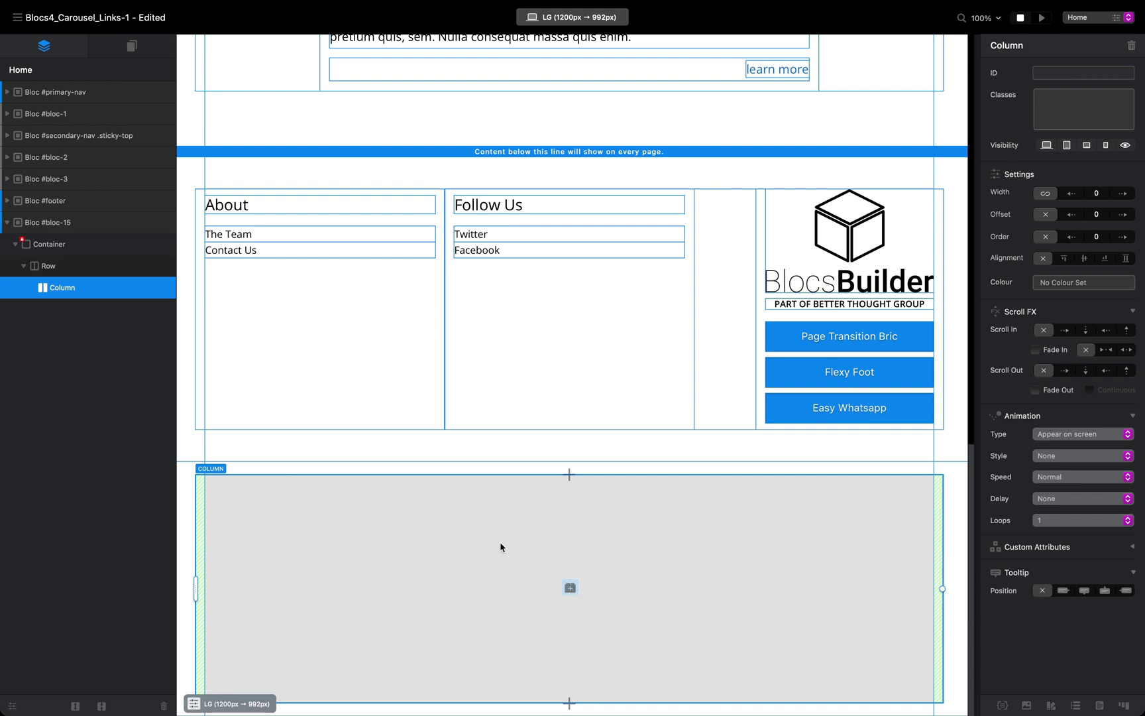
pyautogui.click(574, 588)
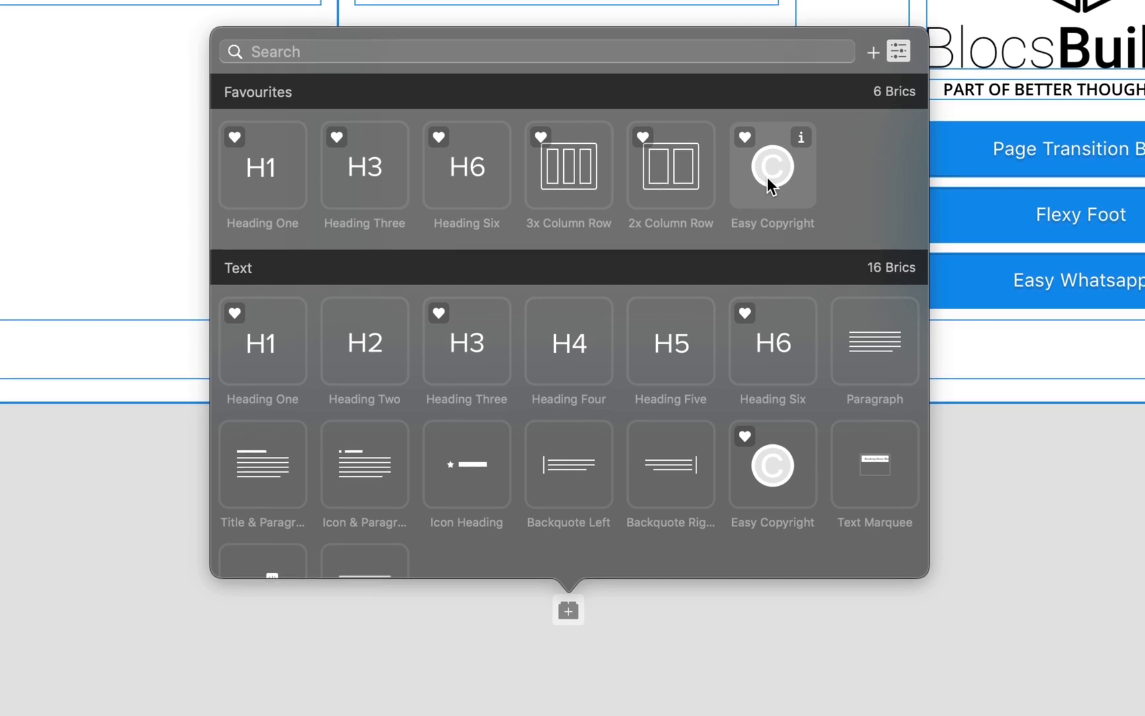
# - Insert the Easy Copyright bric into the empty footer column
pyautogui.click(769, 175)
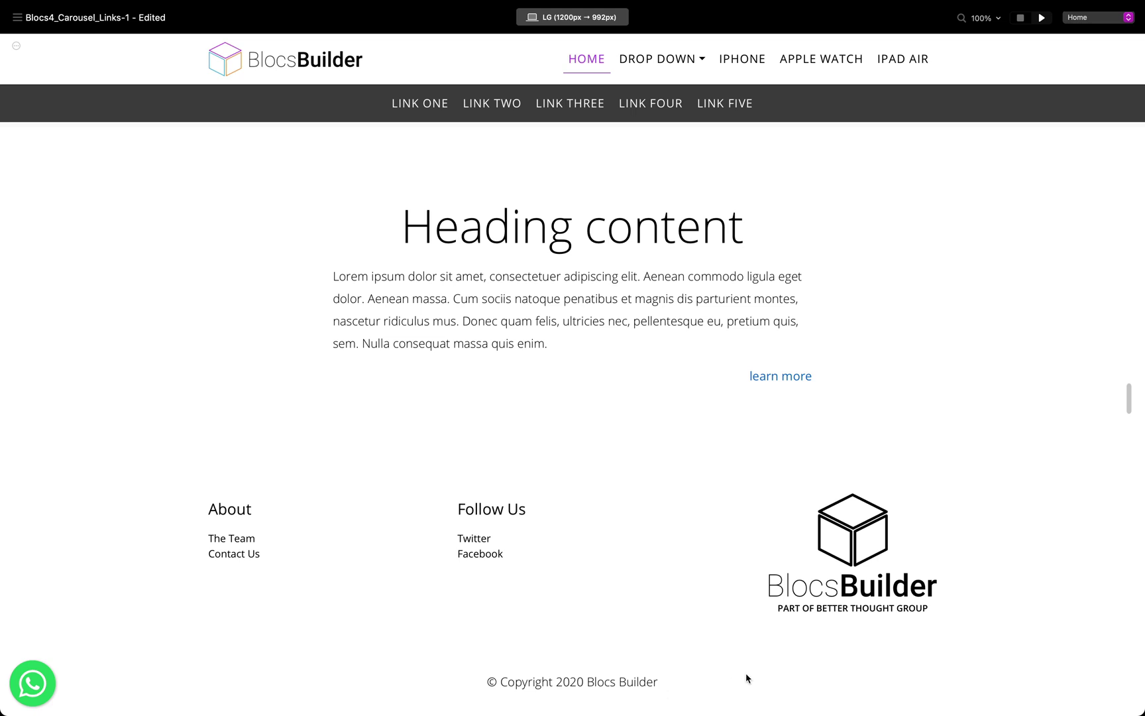
# - Stop the preview to get back to editing the Easy Copyright bric
pyautogui.click(1021, 18)
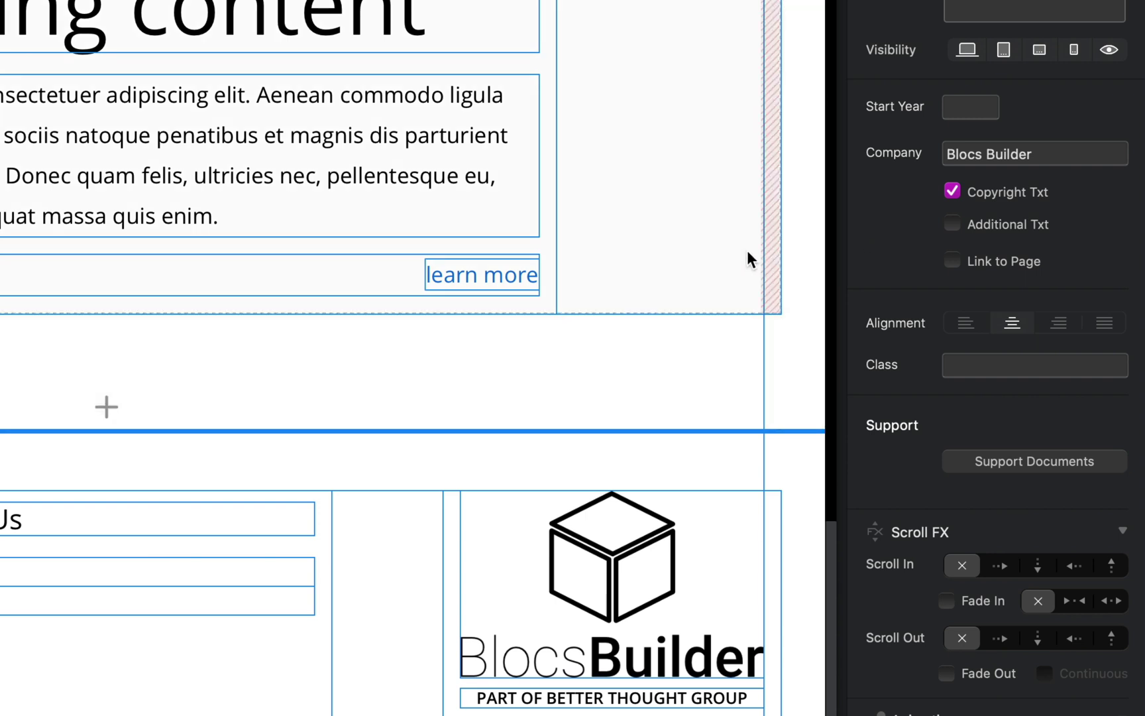
# - Adjust the Start Year until the footer reads '© Copyright 2020 Blocs Builder', keeping the word Copyright
pyautogui.click(969, 105)
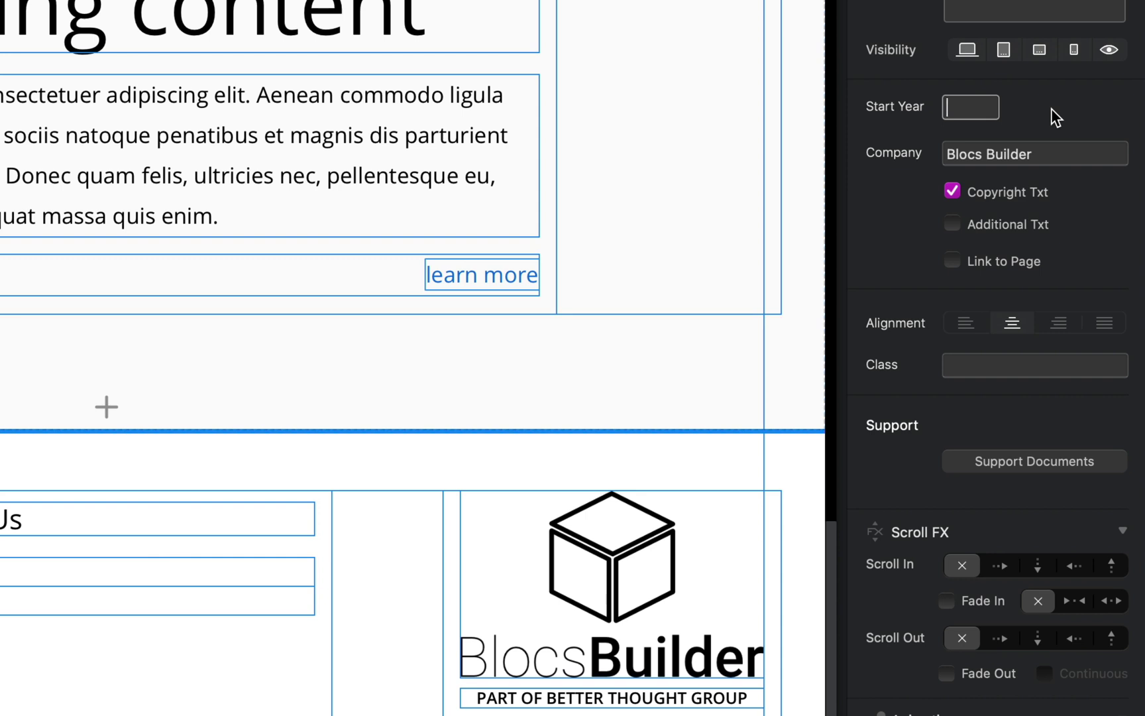
pyautogui.write('201')
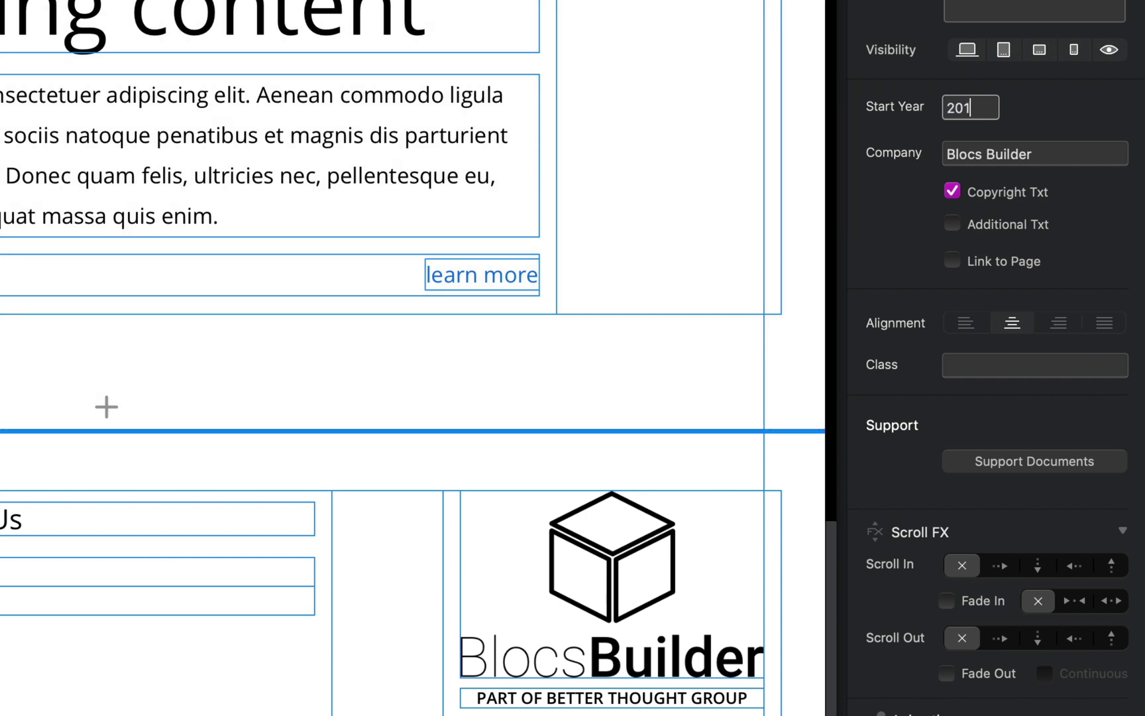
pyautogui.write('9')
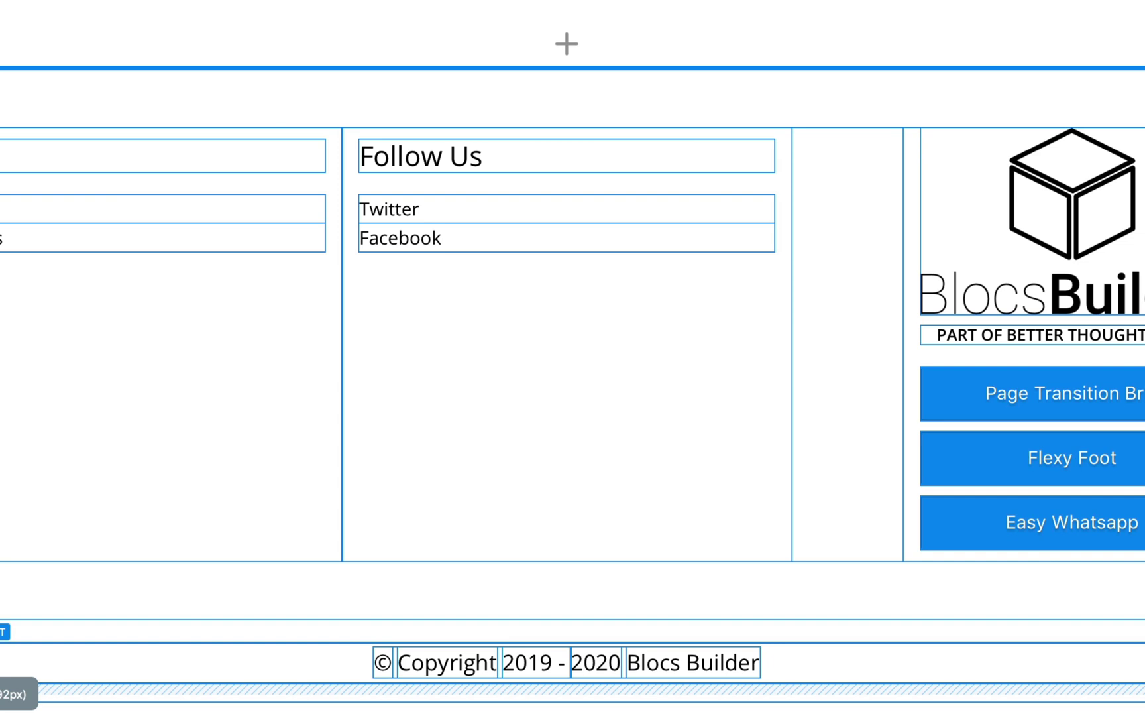
pyautogui.scroll(-1, 870, 553)
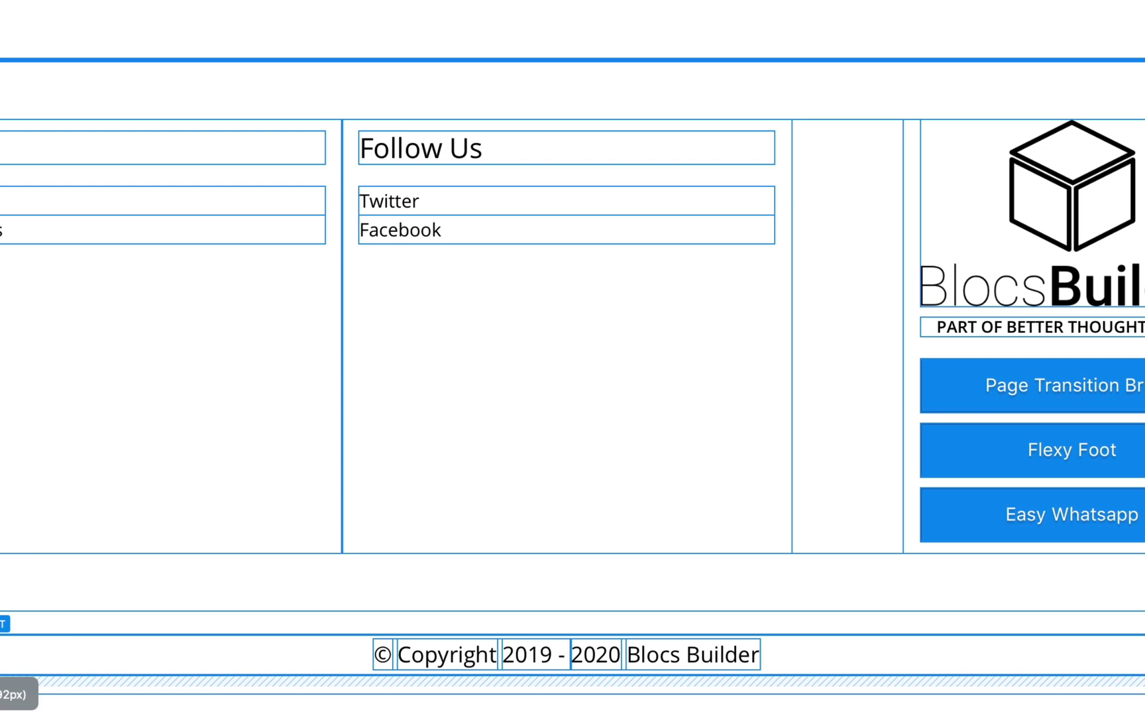
pyautogui.press('BackSpace')
pyautogui.press('BackSpace')
pyautogui.press('BackSpace')
pyautogui.press('BackSpace')
pyautogui.press('BackSpace')
pyautogui.press('BackSpace')
pyautogui.press('BackSpace')
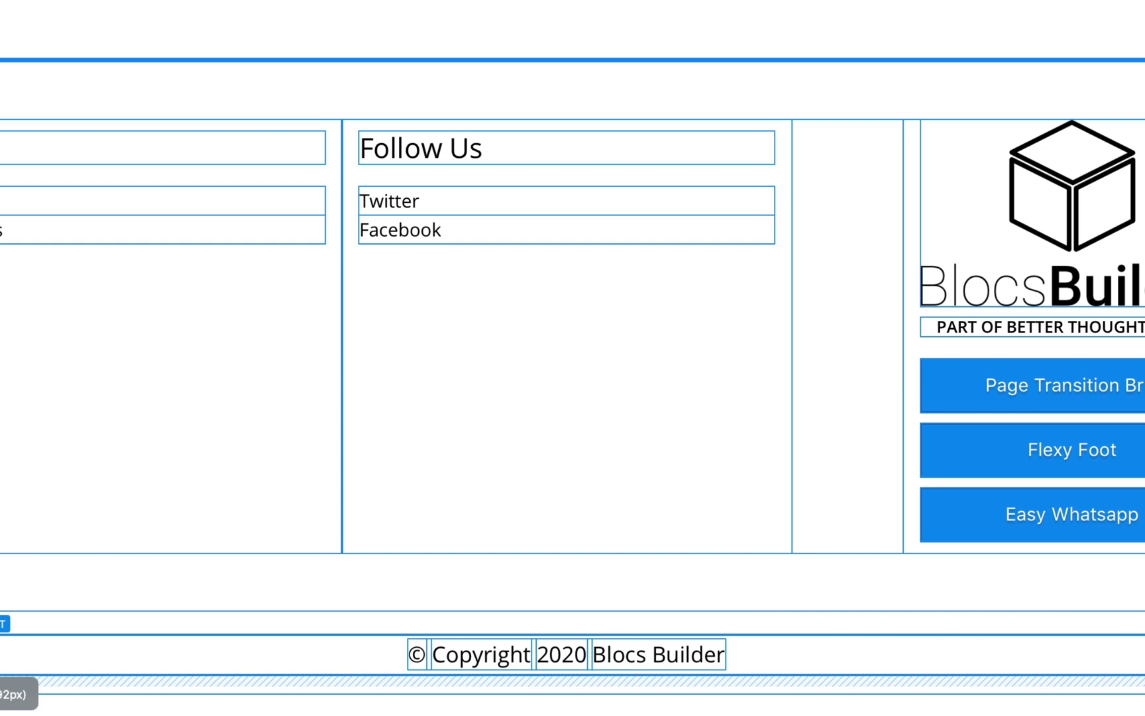
pyautogui.press('BackSpace')
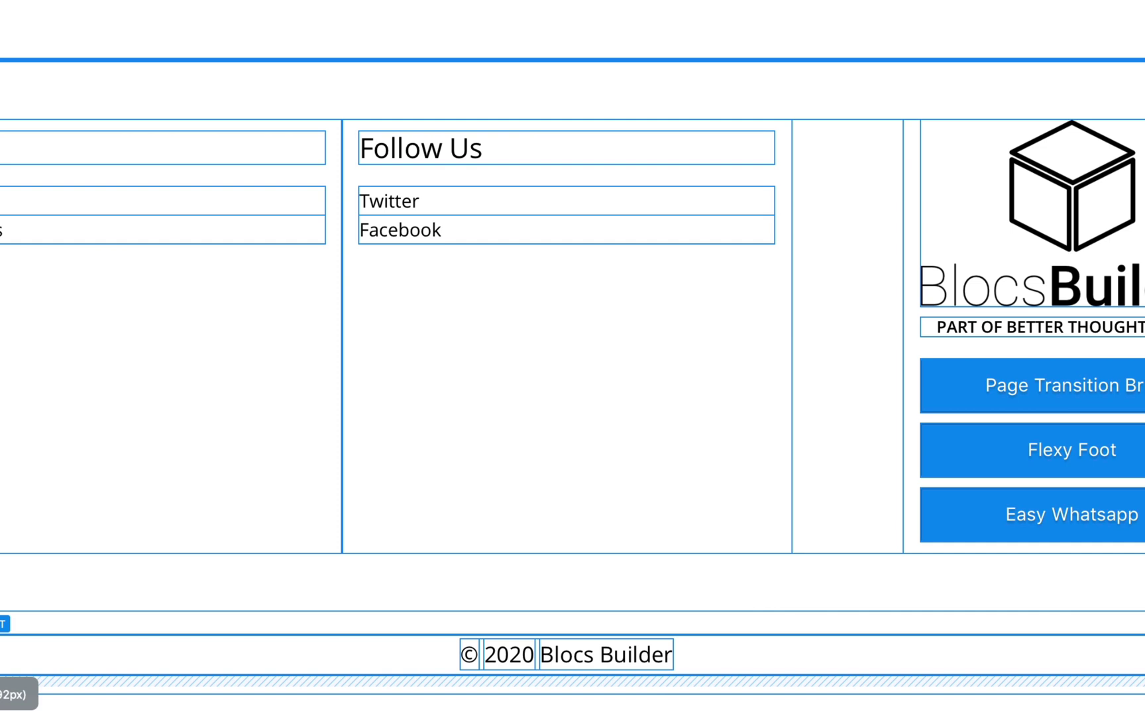
pyautogui.press('super+z')
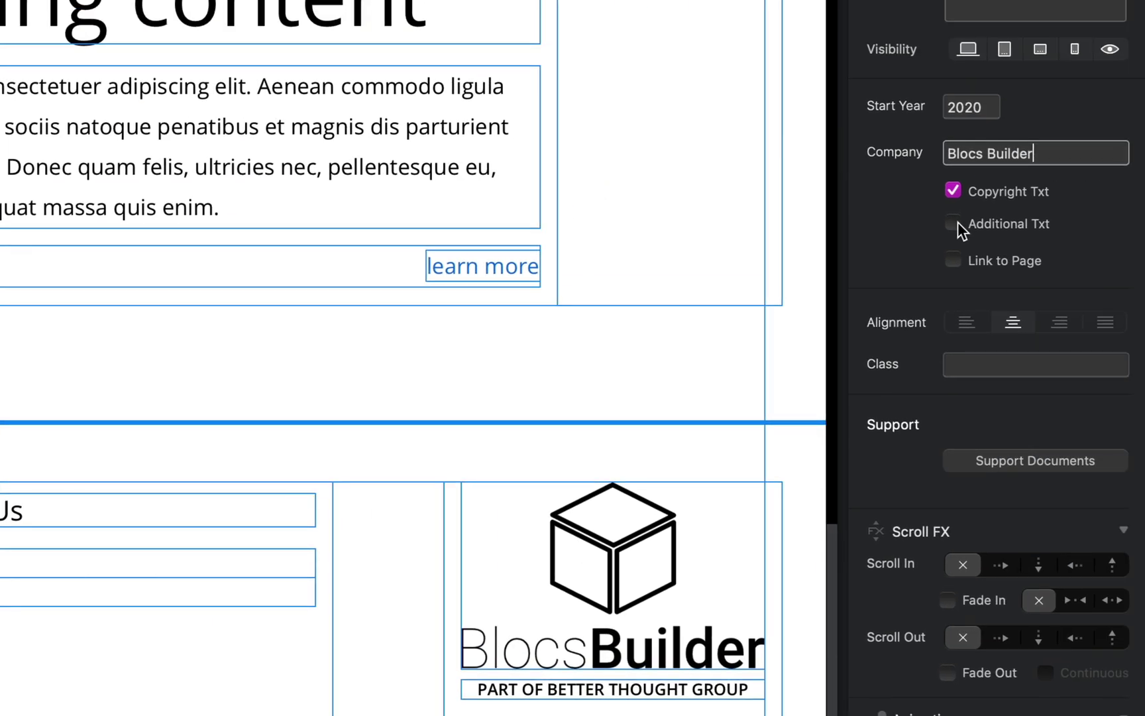
# - Enable Additional Txt as 'Built By Blocs Builder - Auckland, New Zealand' and insert <a> before 'Blocs'
pyautogui.click(954, 223)
pyautogui.click(997, 289)
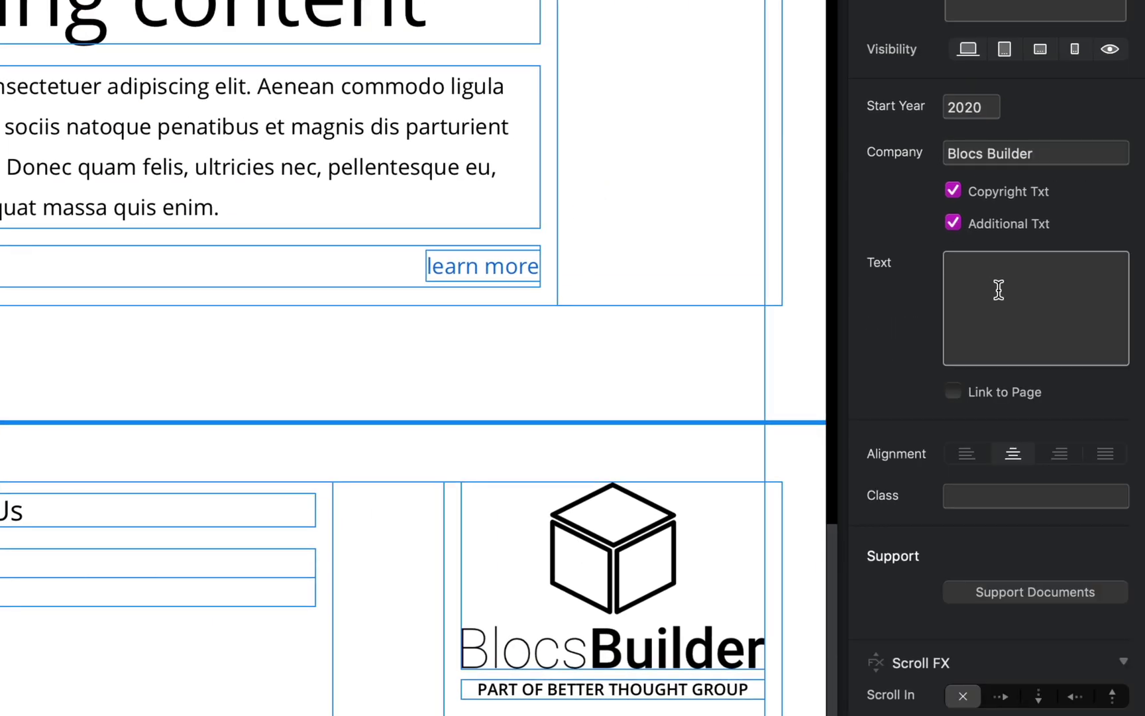
pyautogui.write('Bui')
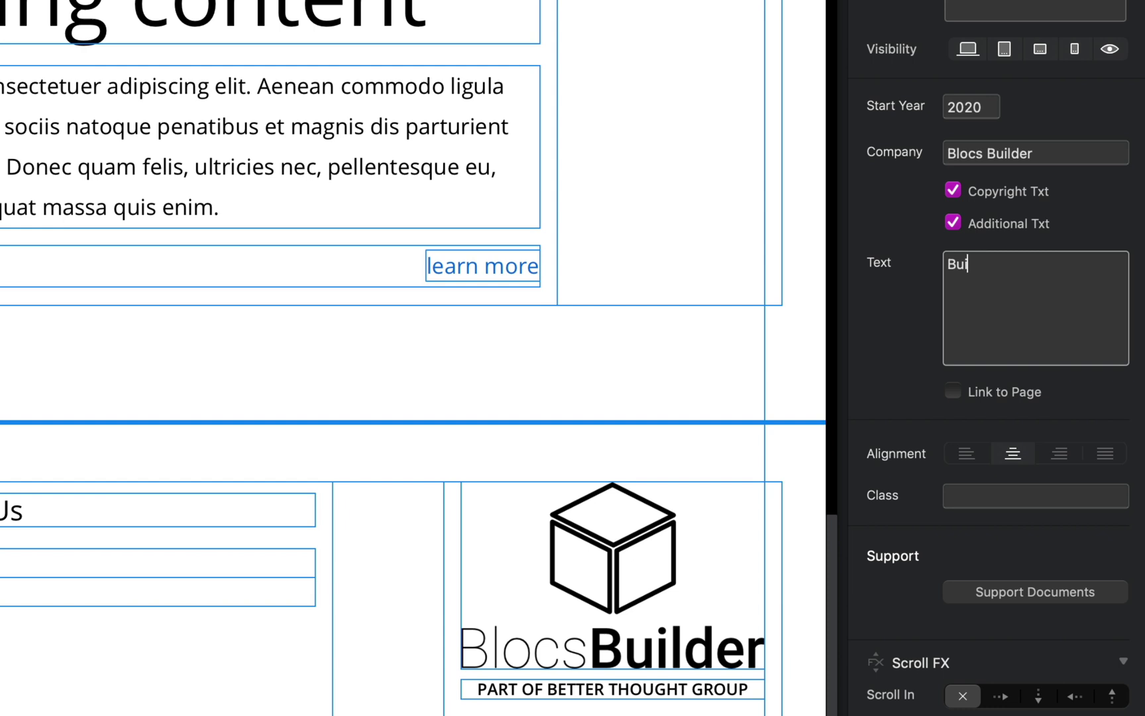
pyautogui.write('lt By Blocs Builder - Auckl')
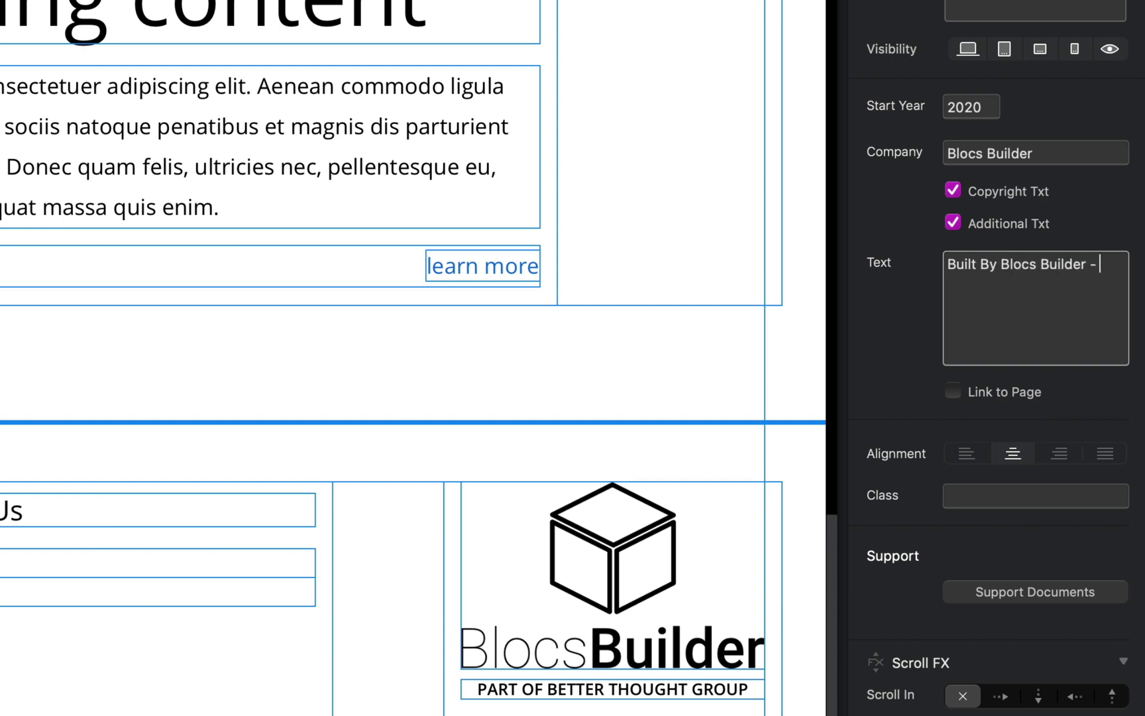
pyautogui.write('and, New Zea')
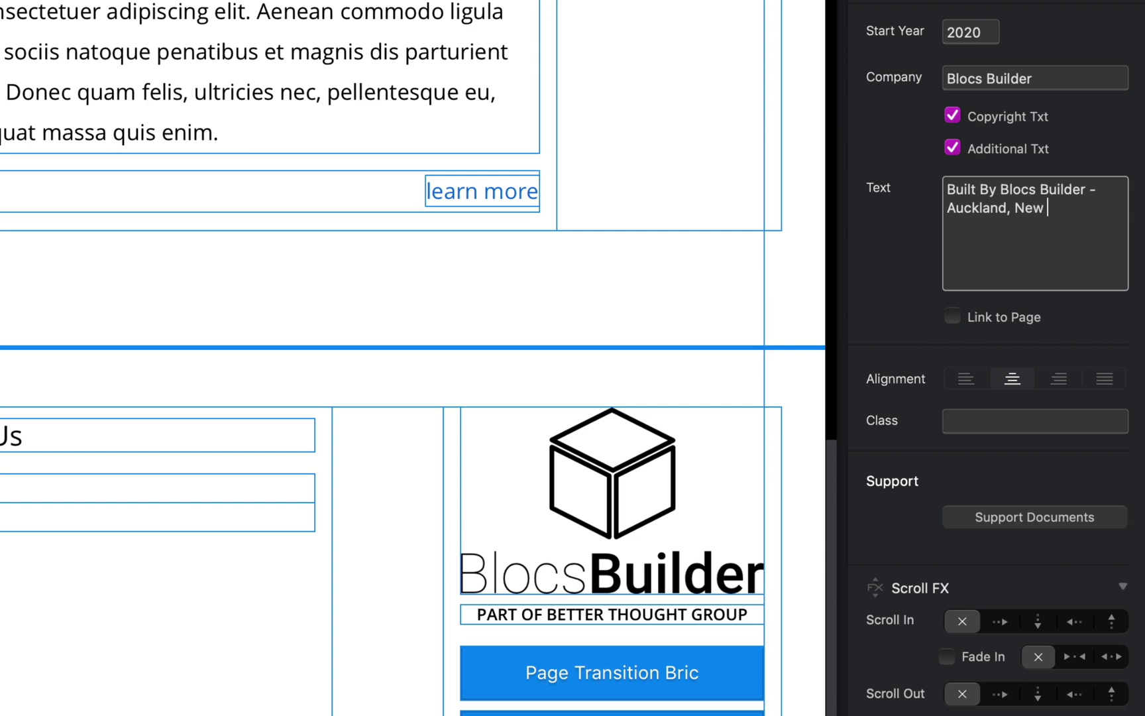
pyautogui.write('land')
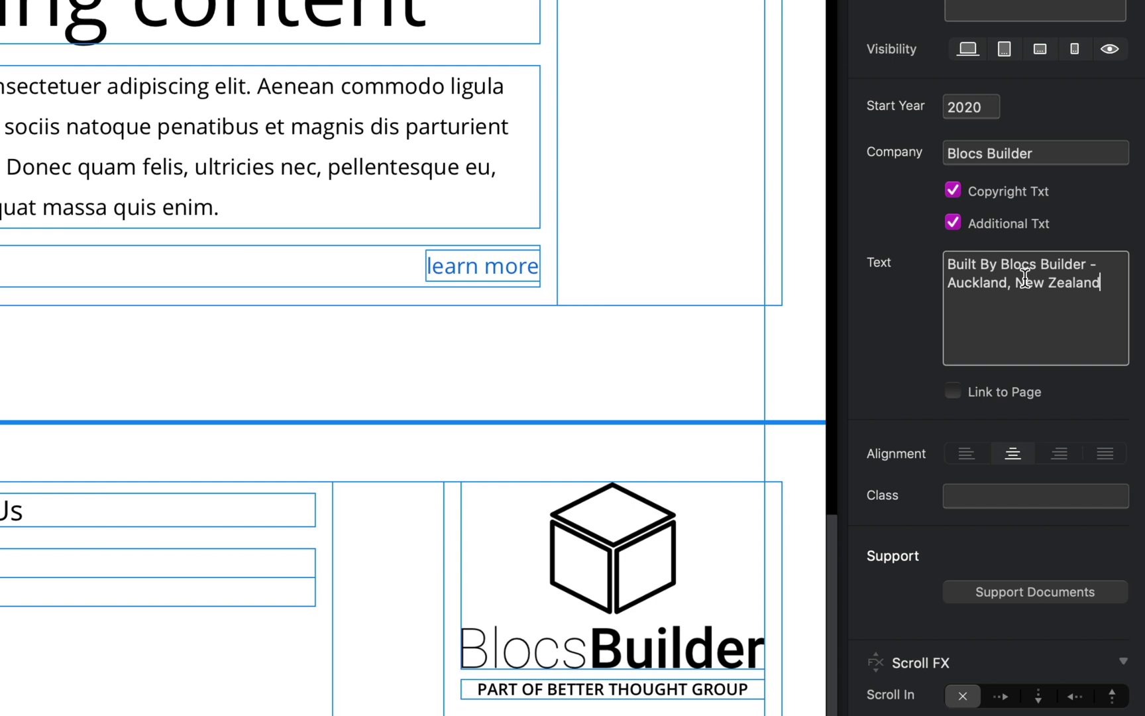
pyautogui.click(1000, 264)
pyautogui.write('<a>')
pyautogui.press('Right')
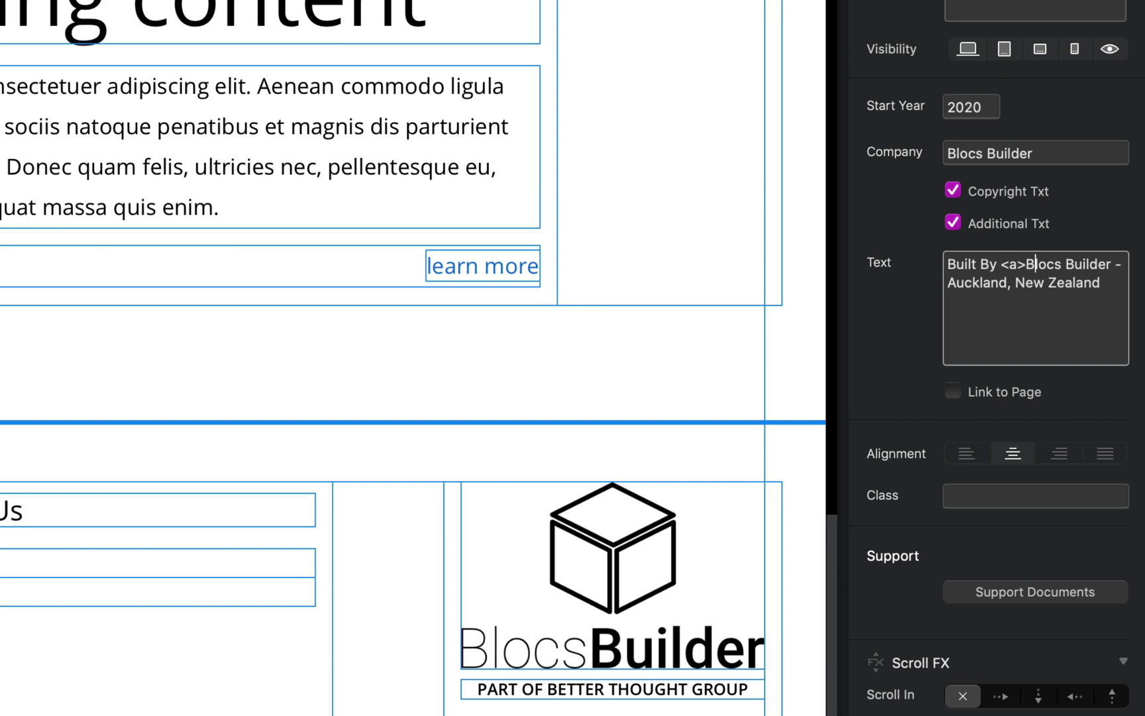
# - Add a closing </a> after 'Builder', then delete both </a> and <a>, leaving plain text
pyautogui.press('Right')
pyautogui.press('Right')
pyautogui.press('Right')
pyautogui.press('Right')
pyautogui.press('Right')
pyautogui.press('Right')
pyautogui.press('Right')
pyautogui.press('Right')
pyautogui.press('Right')
pyautogui.press('Right')
pyautogui.press('Right')
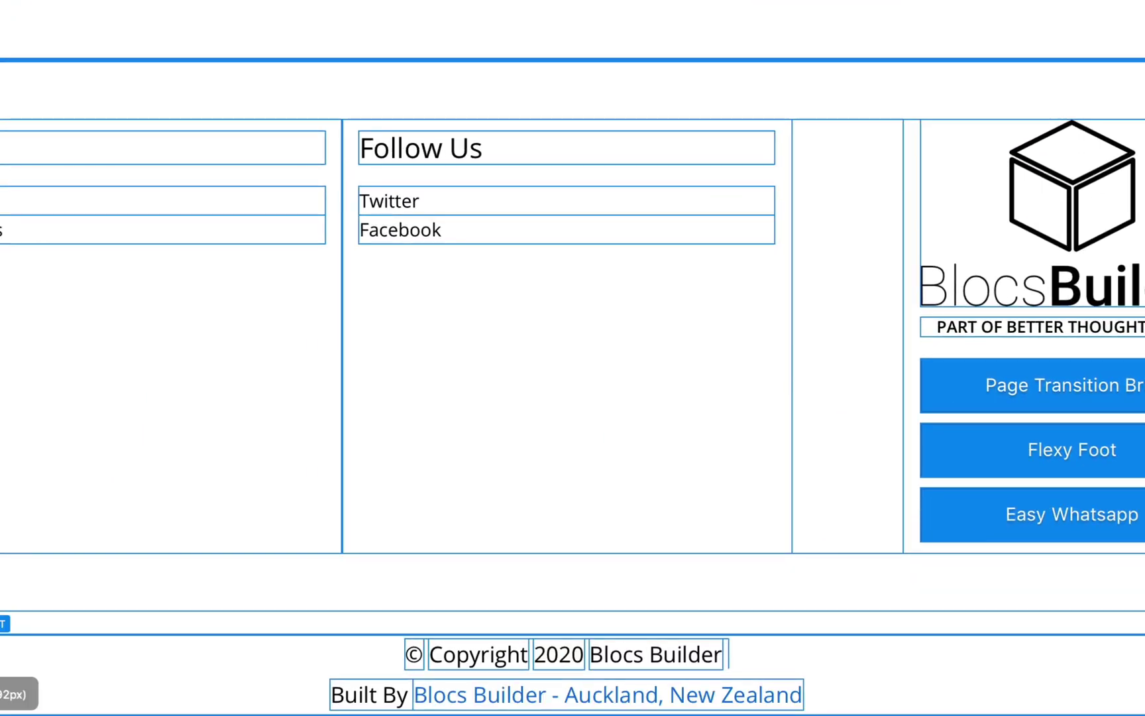
pyautogui.press('Right')
pyautogui.write('</a>')
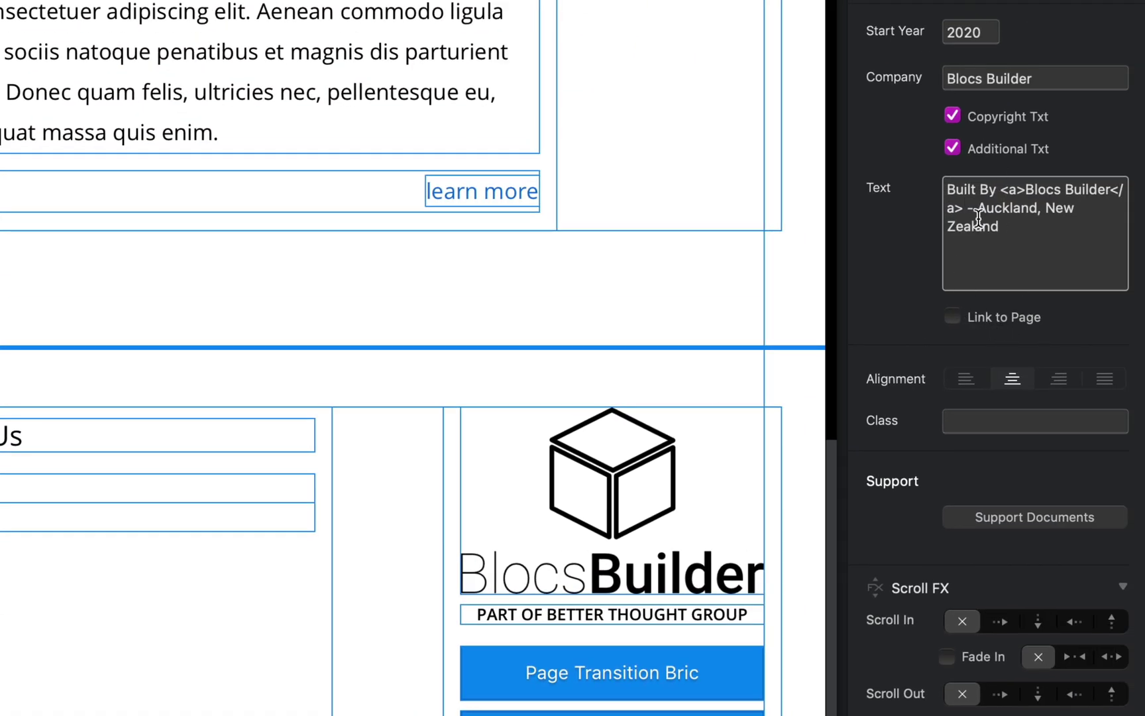
pyautogui.click(959, 209)
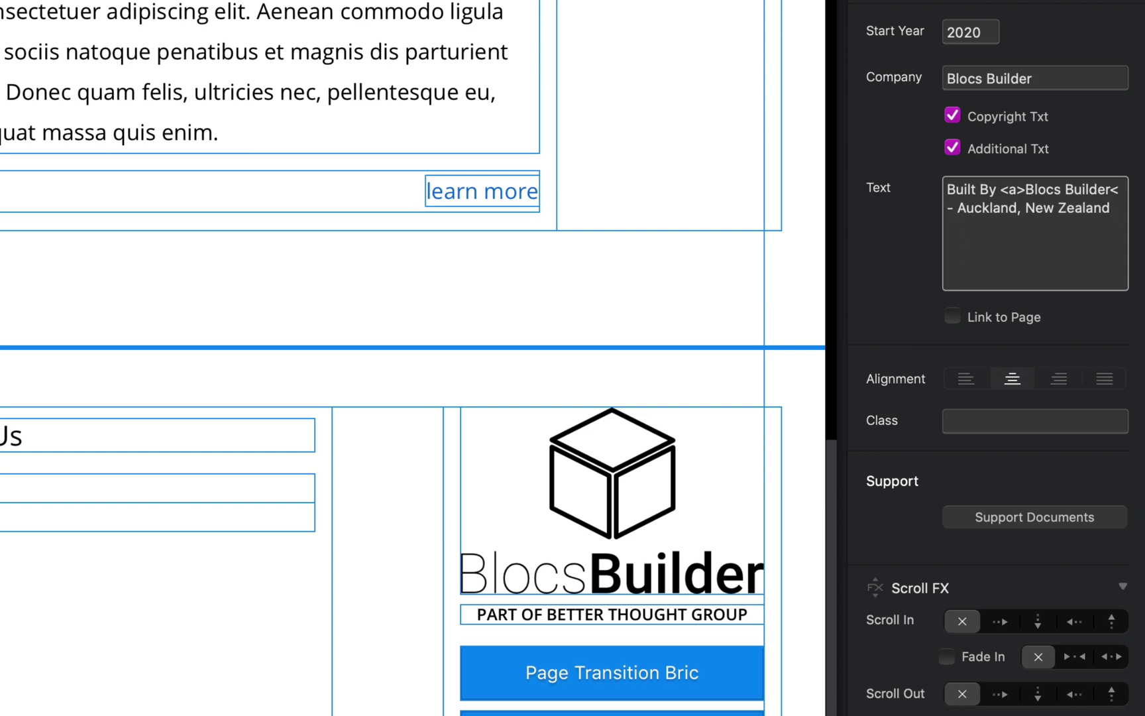
pyautogui.press('BackSpace')
pyautogui.press('Left')
pyautogui.press('Left')
pyautogui.press('Left')
pyautogui.press('Left')
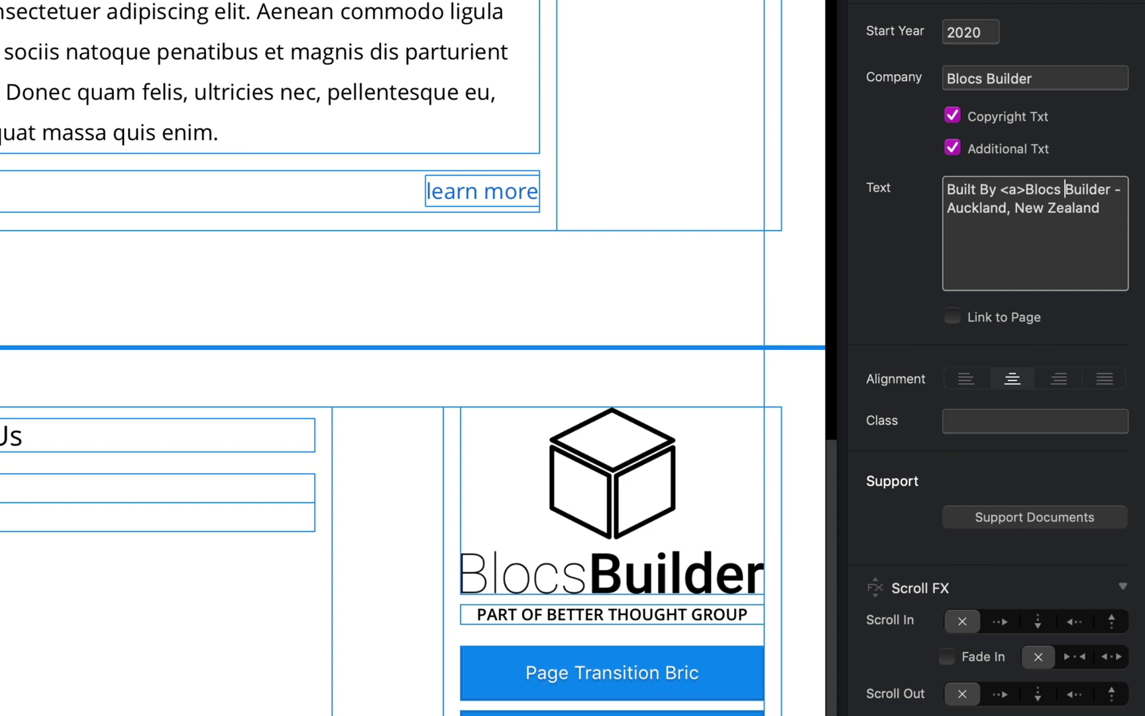
pyautogui.press('Left')
pyautogui.press('Left')
pyautogui.press('Left')
pyautogui.press('BackSpace')
pyautogui.press('BackSpace')
pyautogui.press('BackSpace')
pyautogui.press('BackSpace')
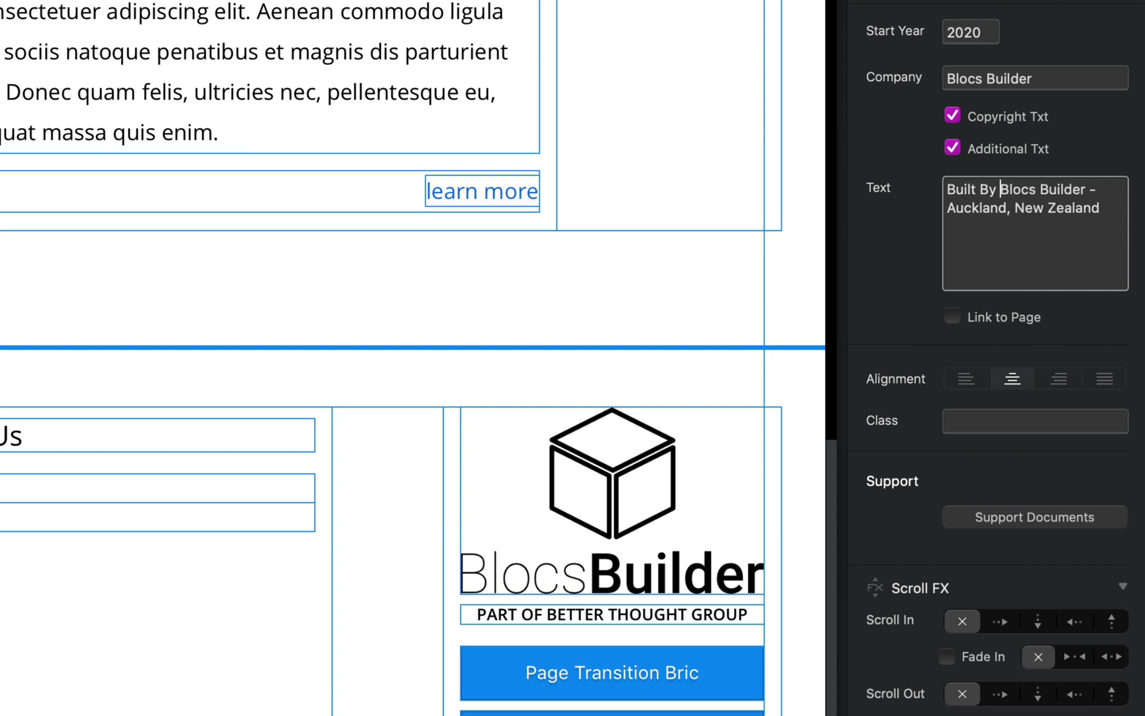
# - Turn on Link to Page and choose the iPhone page for the additional text
pyautogui.click(977, 321)
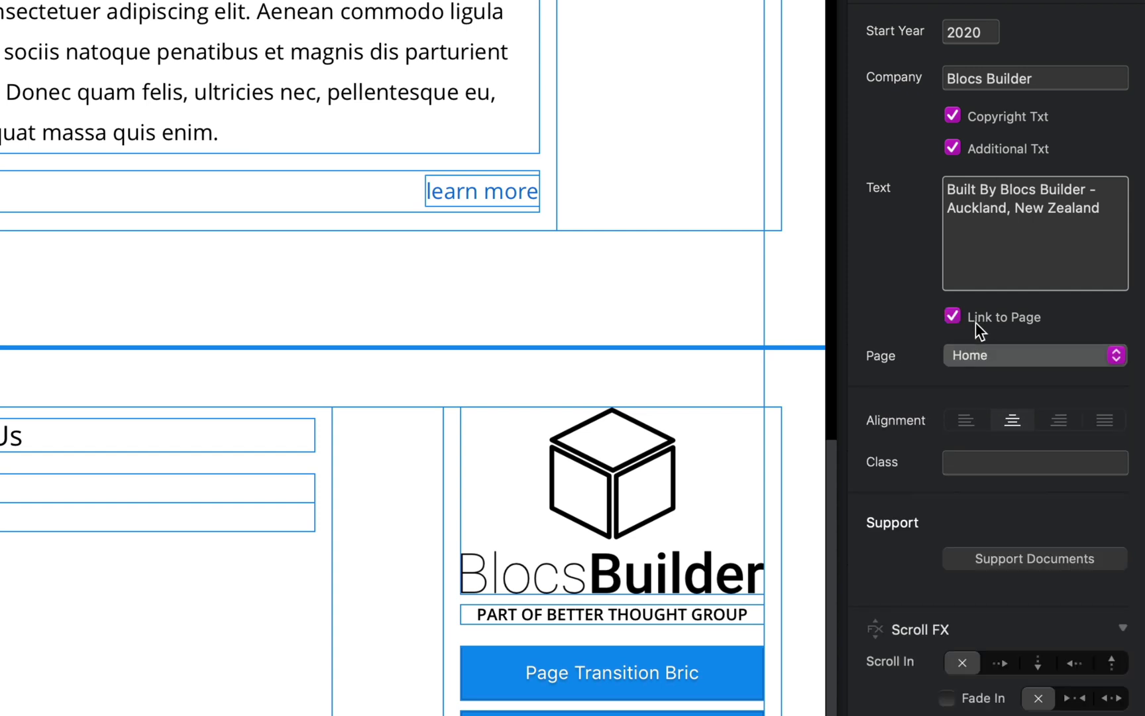
pyautogui.click(1004, 355)
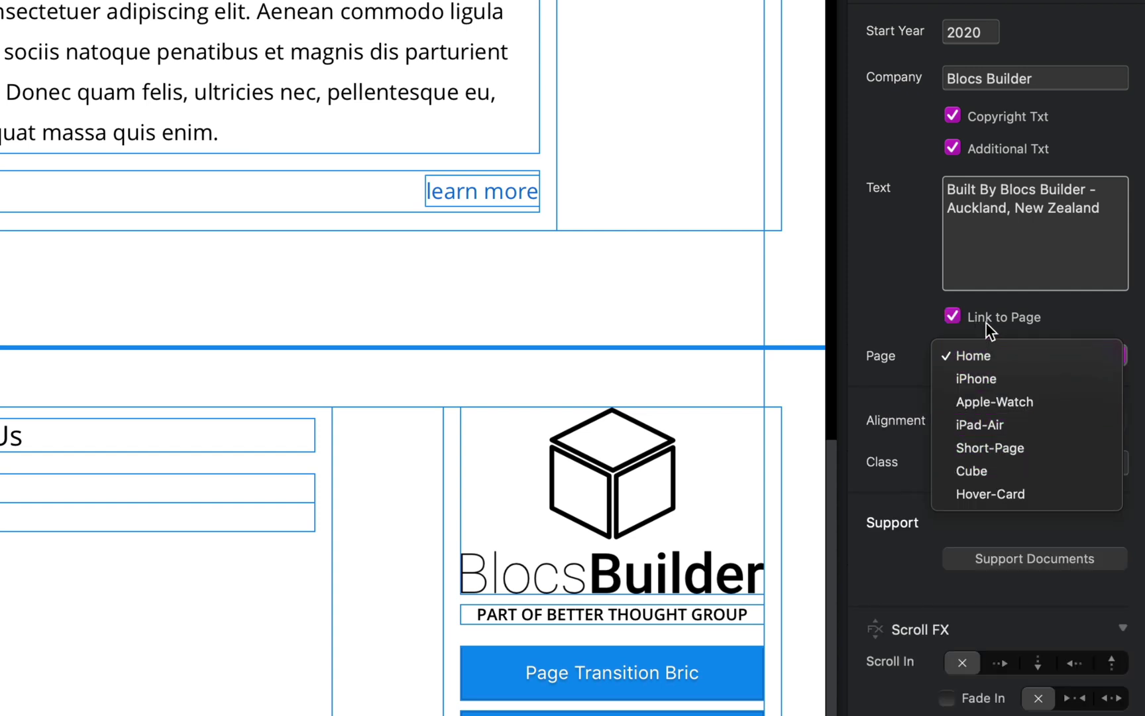
pyautogui.click(1008, 373)
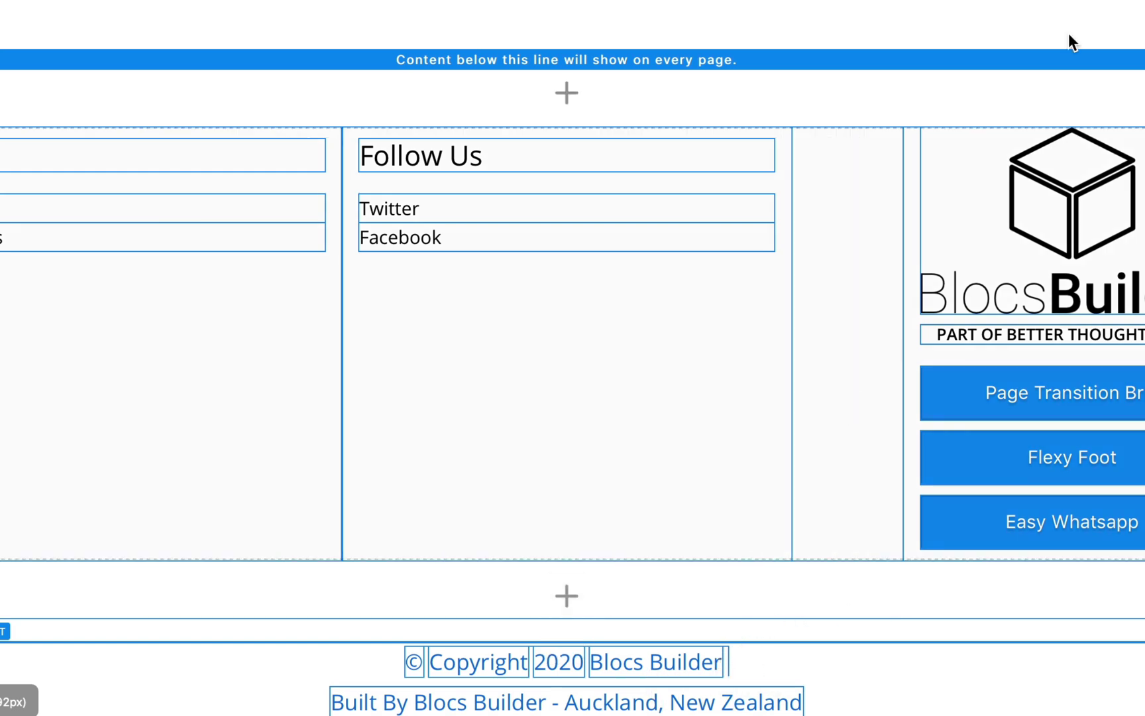
# - Preview the page, follow the footer link to the iPhone page, then stop the preview
pyautogui.press('super+p')
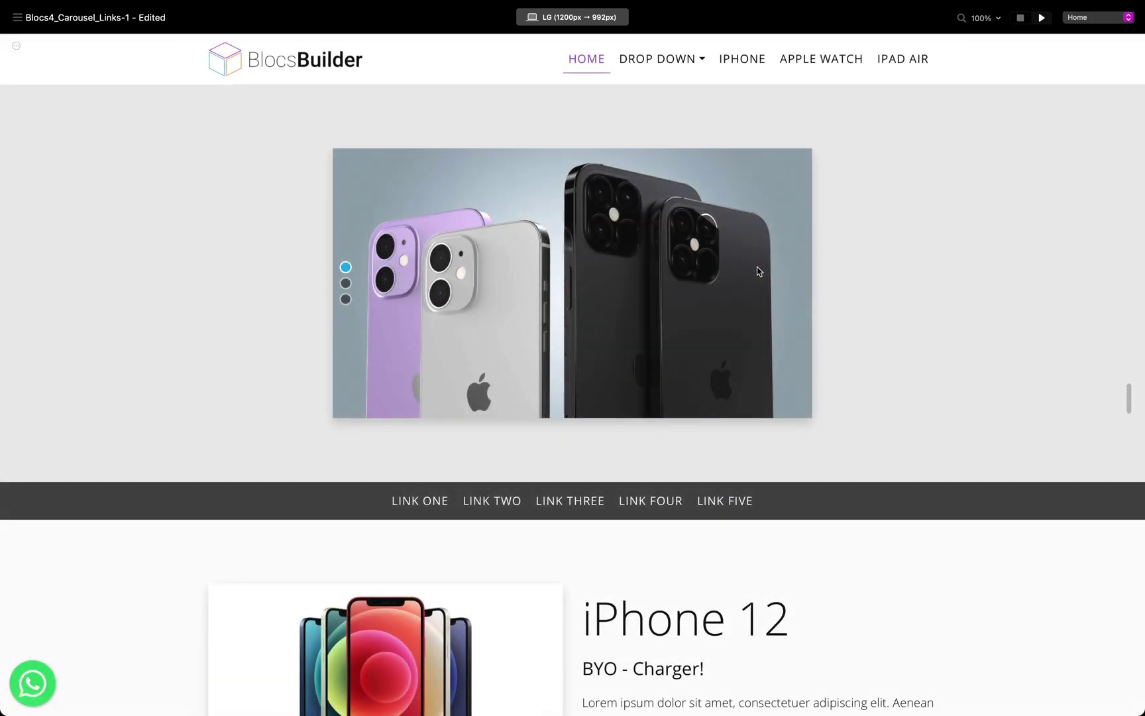
pyautogui.scroll(-15, 758, 272)
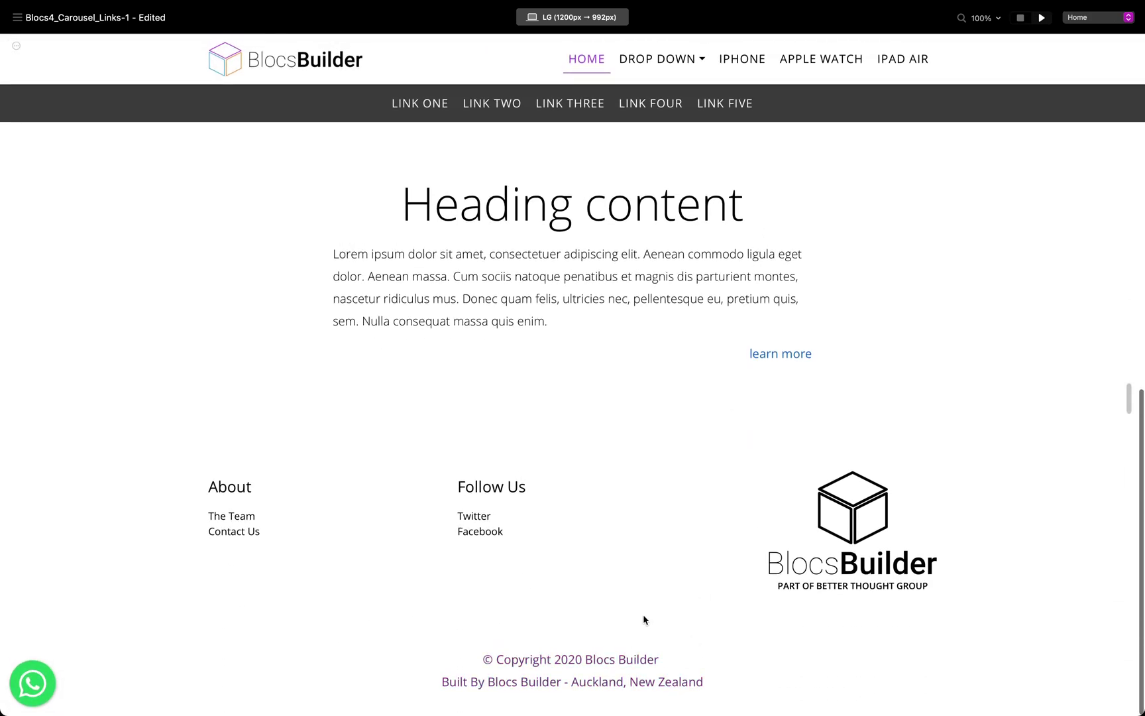
pyautogui.click(633, 664)
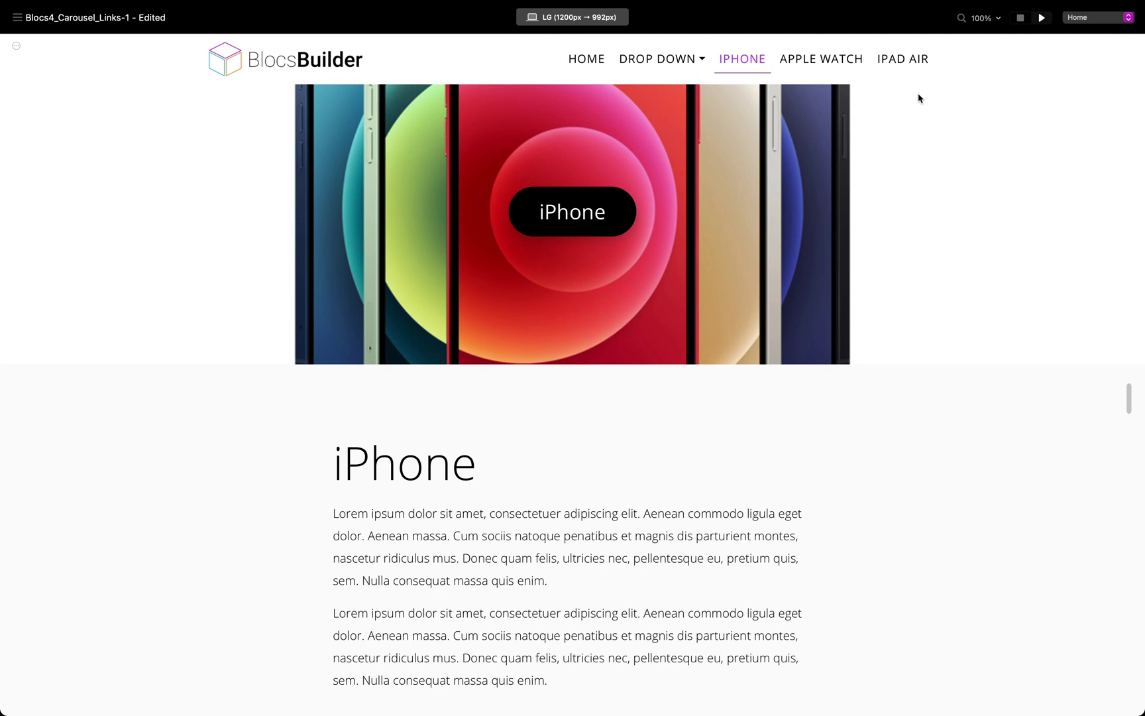
pyautogui.click(1021, 18)
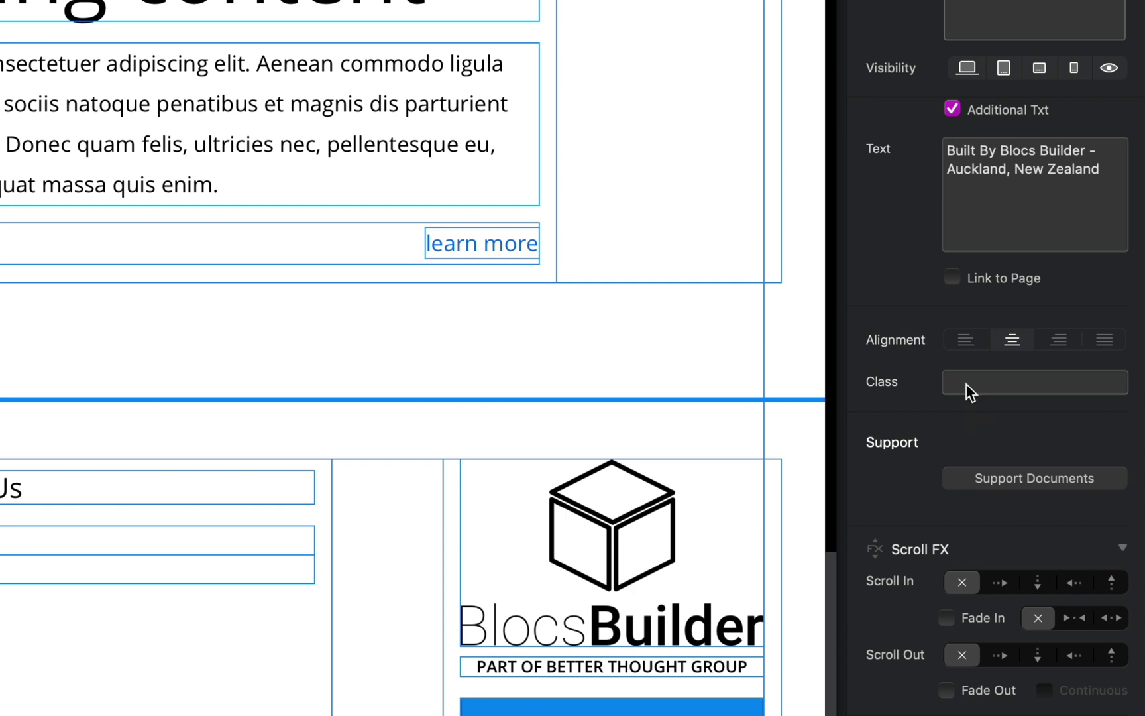
# - Type a test class 'fsd' into the bric's Class field, then erase it
pyautogui.click(960, 383)
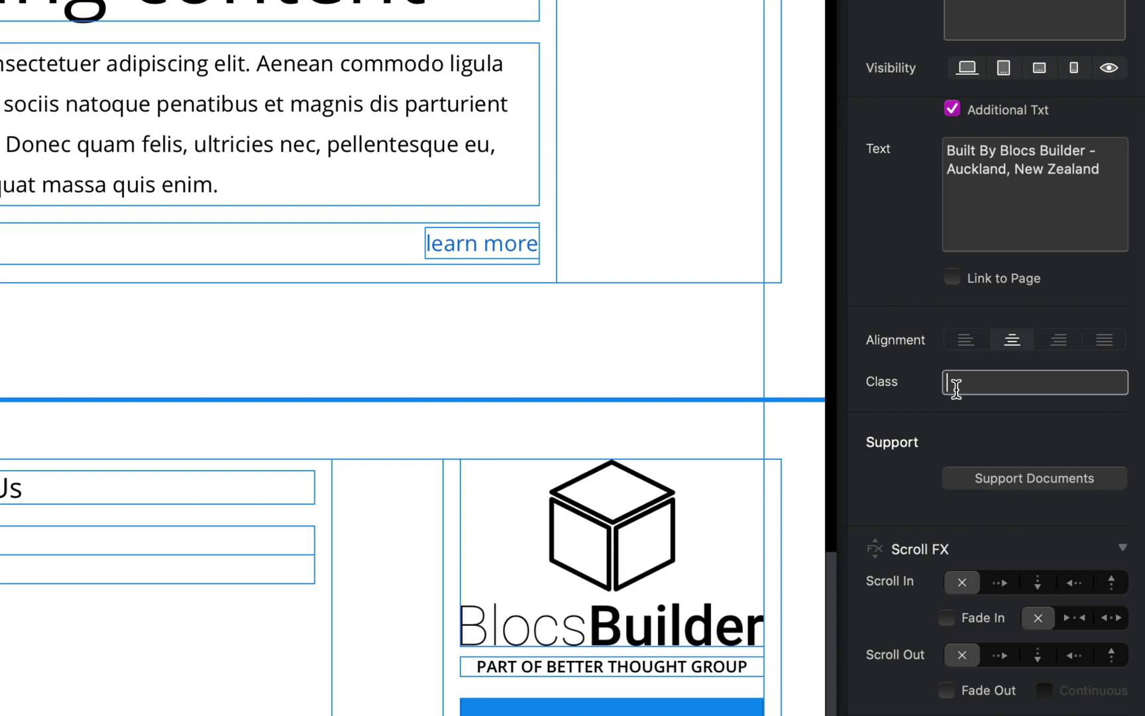
pyautogui.click(952, 381)
pyautogui.write('fsdf')
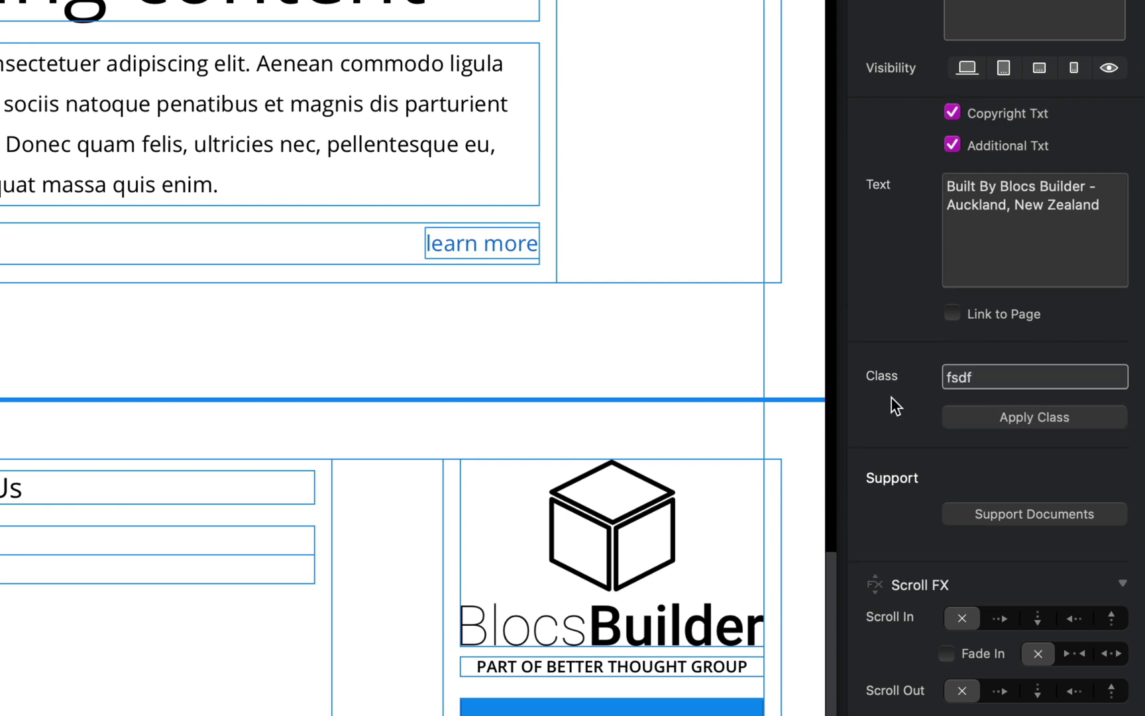
pyautogui.press('BackSpace')
pyautogui.press('BackSpace')
pyautogui.press('BackSpace')
pyautogui.press('BackSpace')
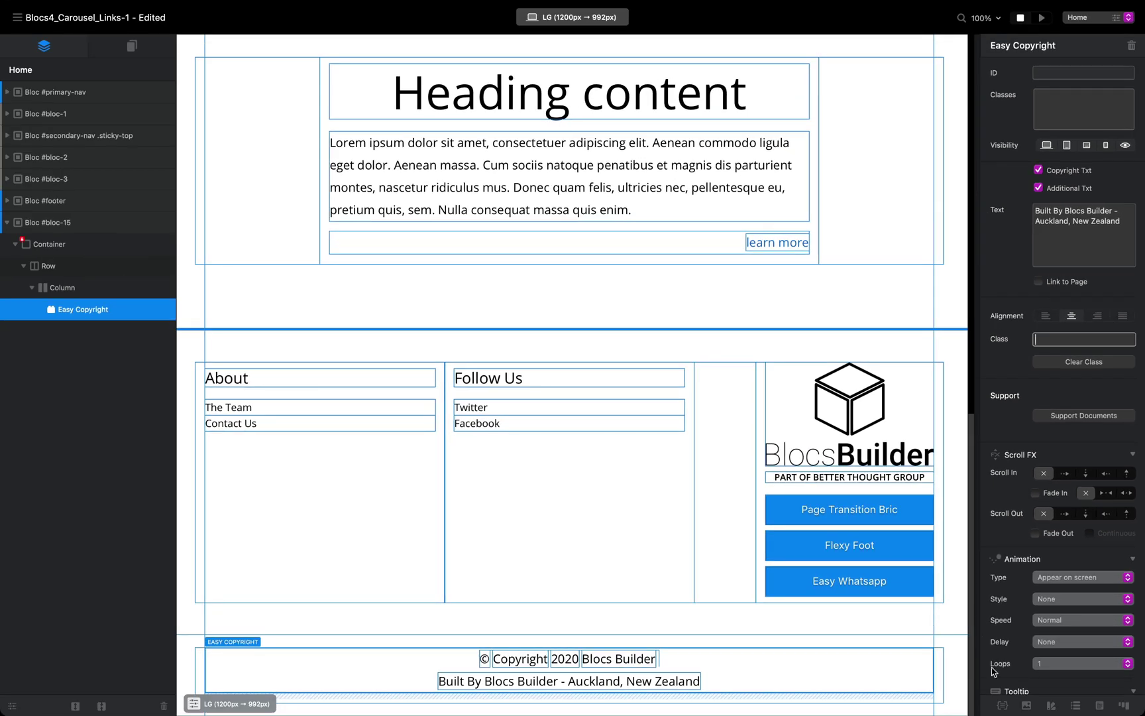
# - Create a new 'copyright' class in the Class Manager and open it for styling
pyautogui.click(1003, 705)
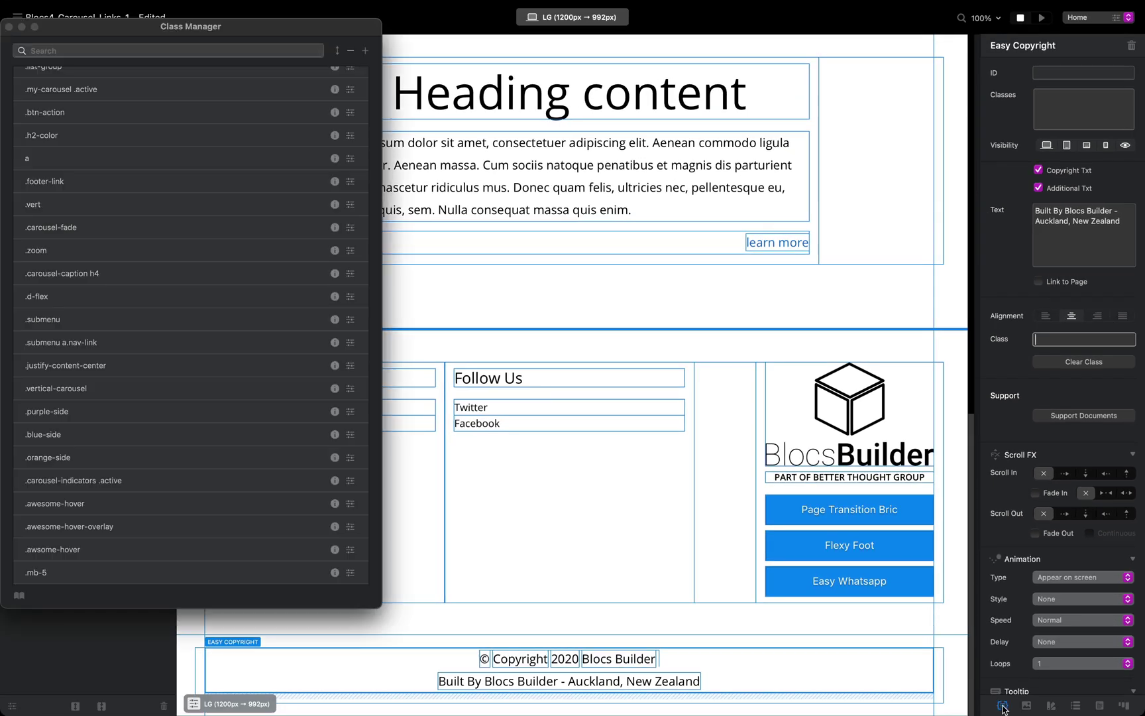
pyautogui.click(365, 51)
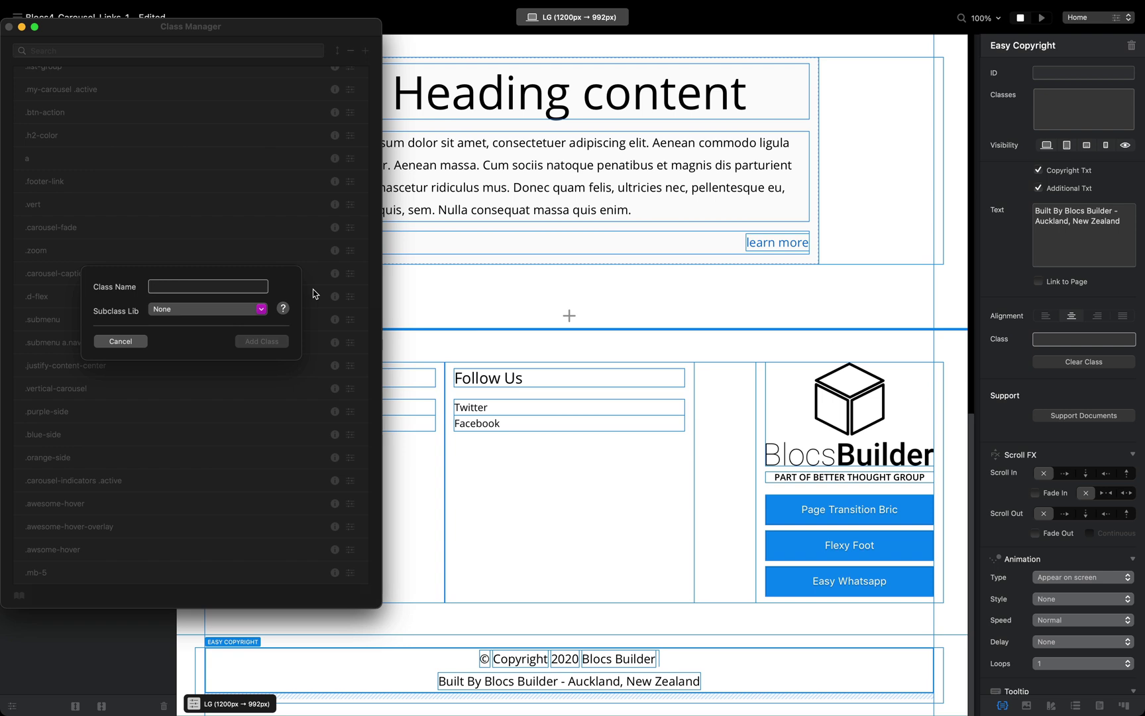
pyautogui.write('copyright')
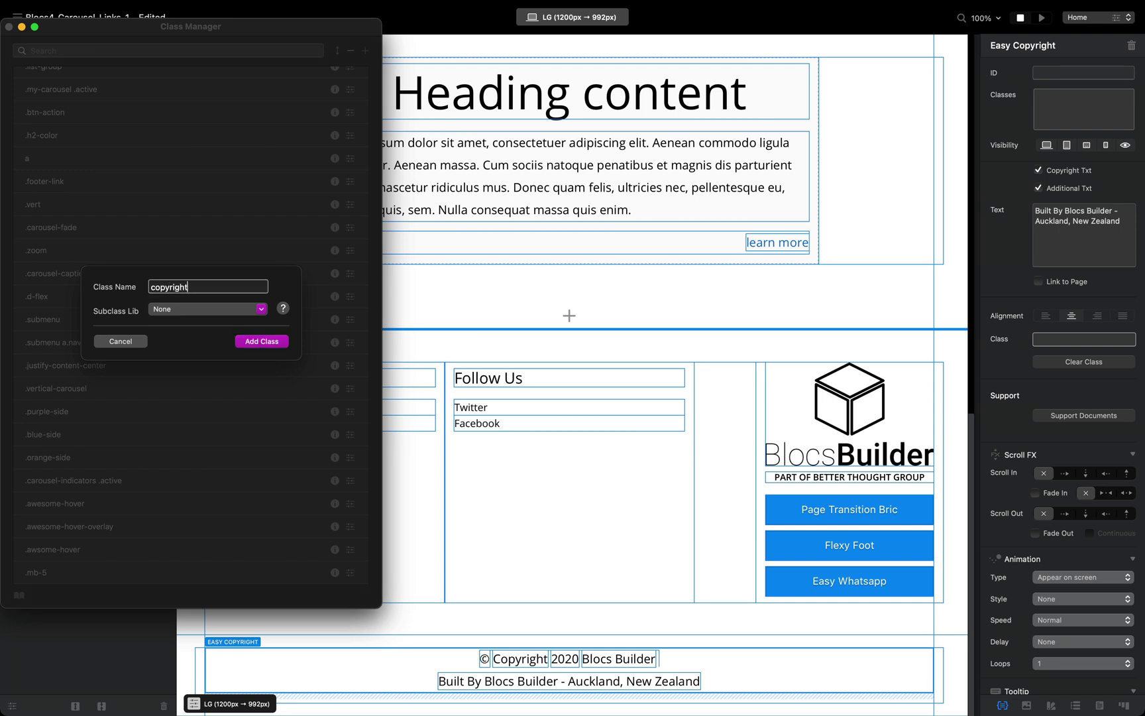
pyautogui.press('Return')
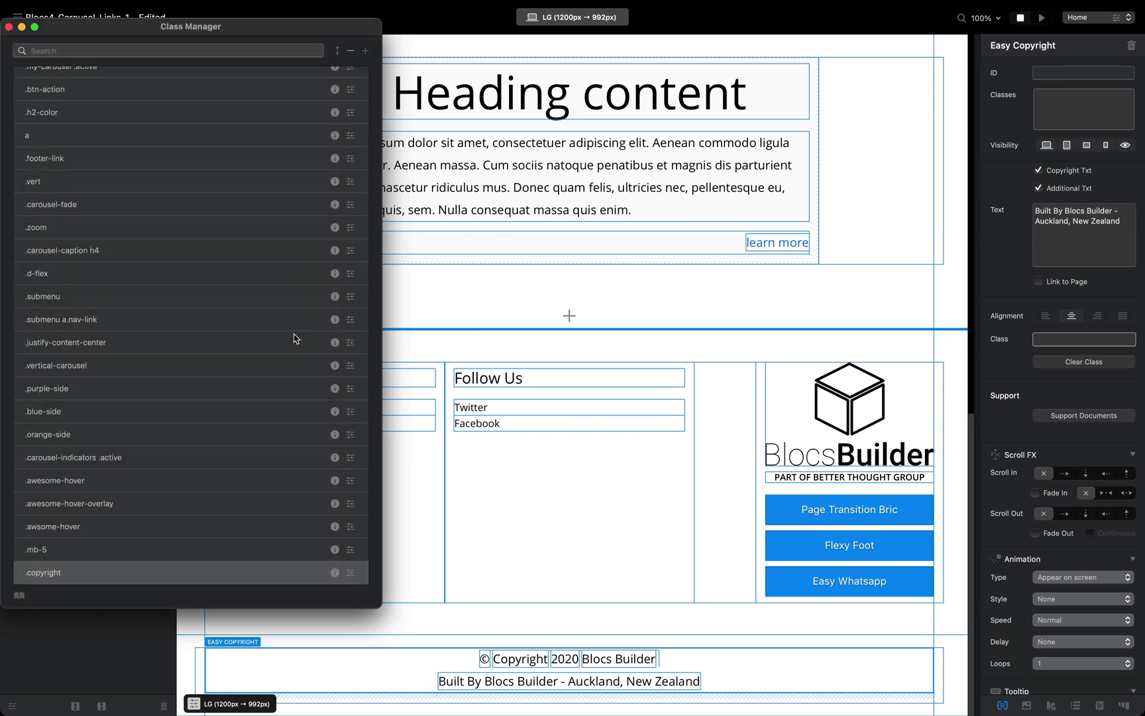
pyautogui.doubleClick(277, 574)
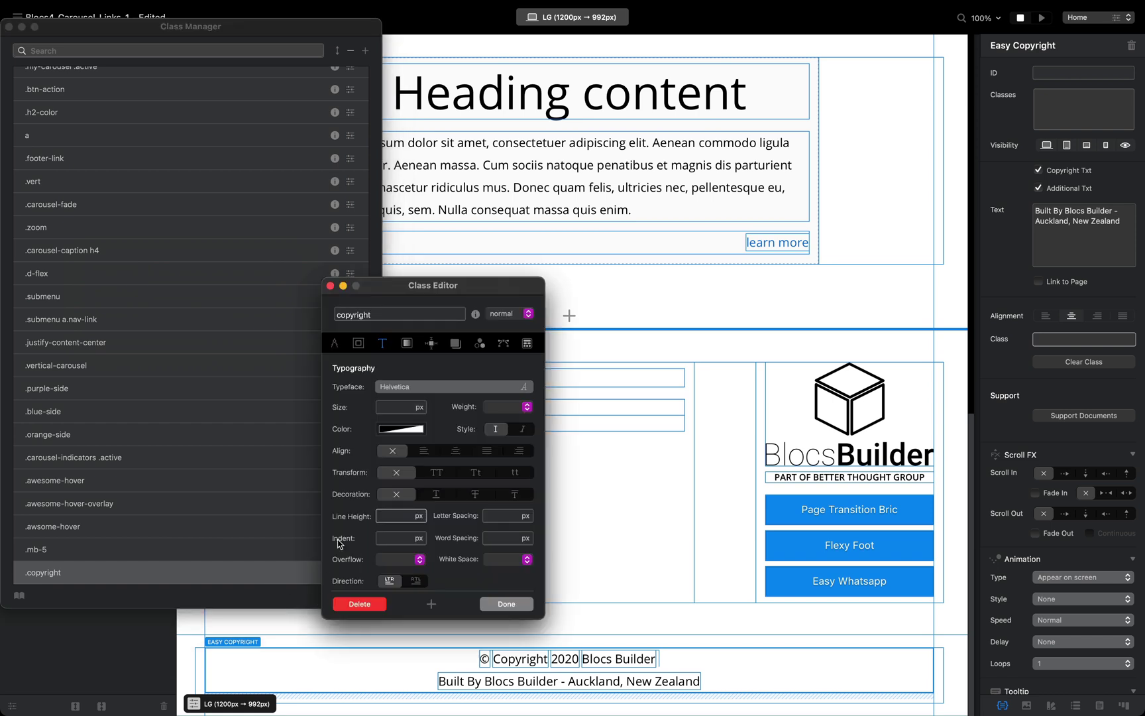
pyautogui.moveTo(419, 288); pyautogui.dragTo(468, 302)
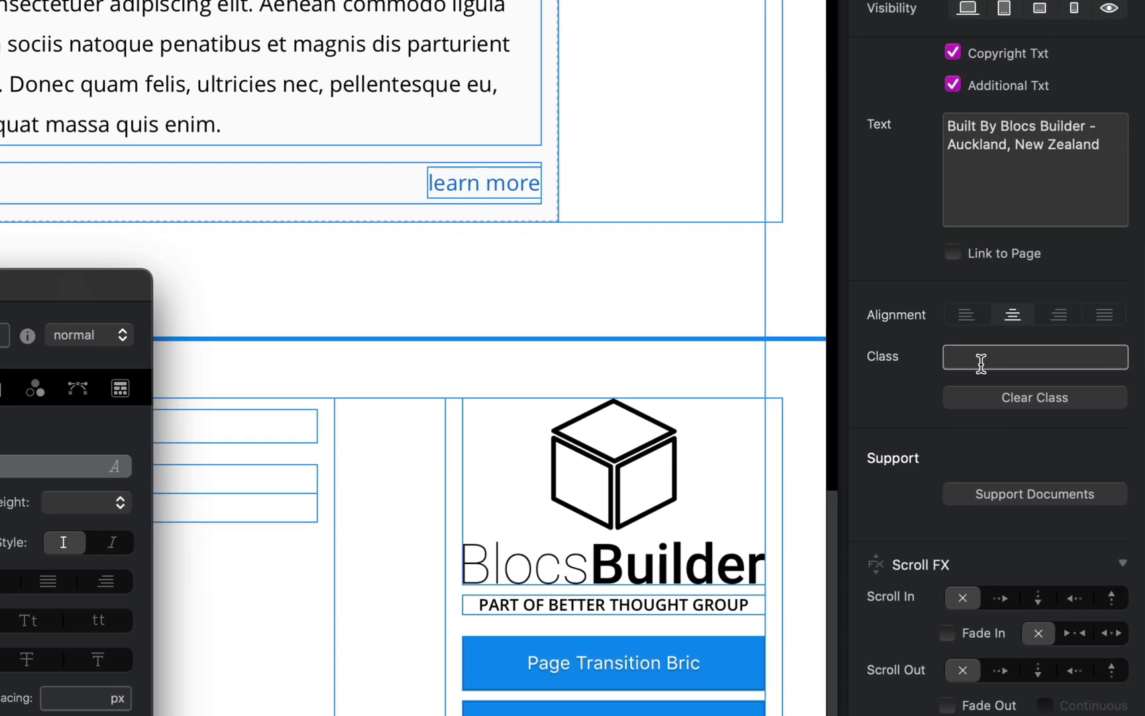
# - Apply the 'copyright' class to the Easy Copyright bric
pyautogui.click(1057, 339)
pyautogui.write('copyright')
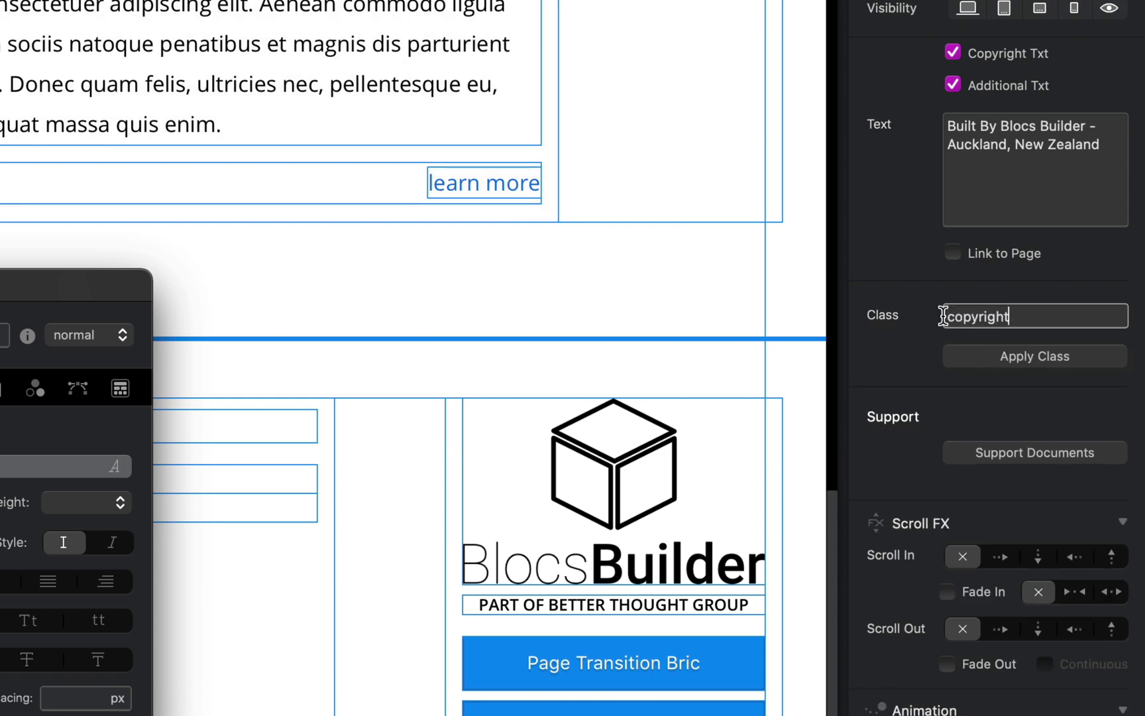
pyautogui.click(1032, 356)
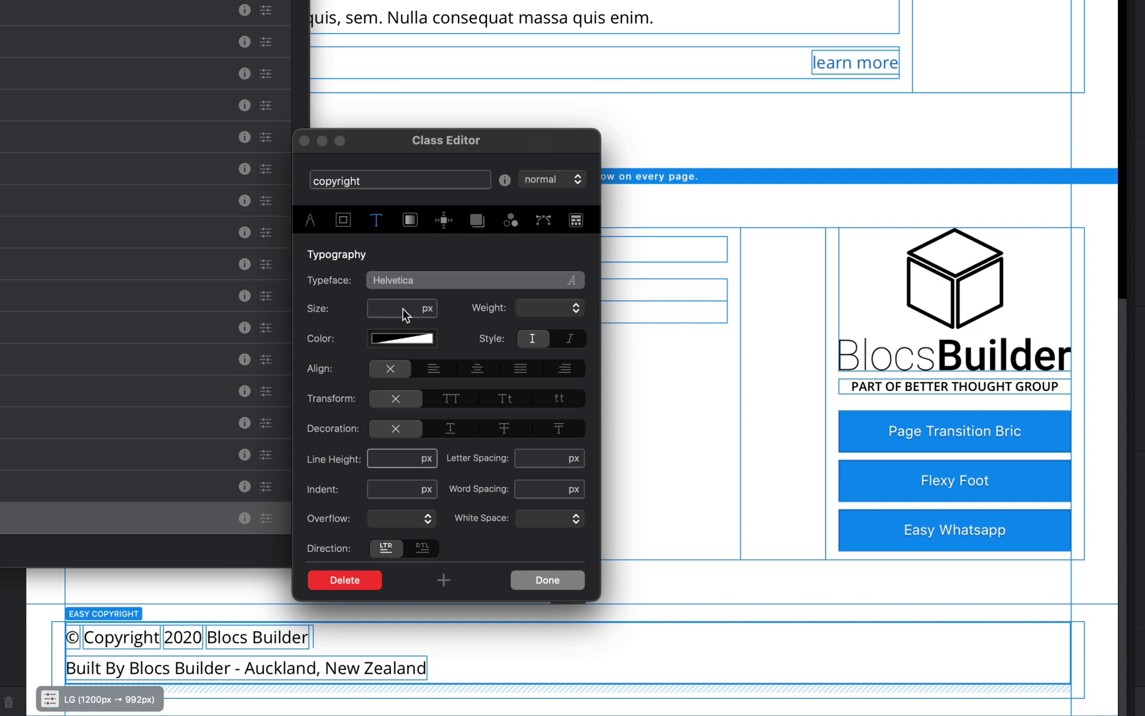
# - Give the copyright class a 1.2 rem text size and 1.6 rem line height
pyautogui.click(427, 308)
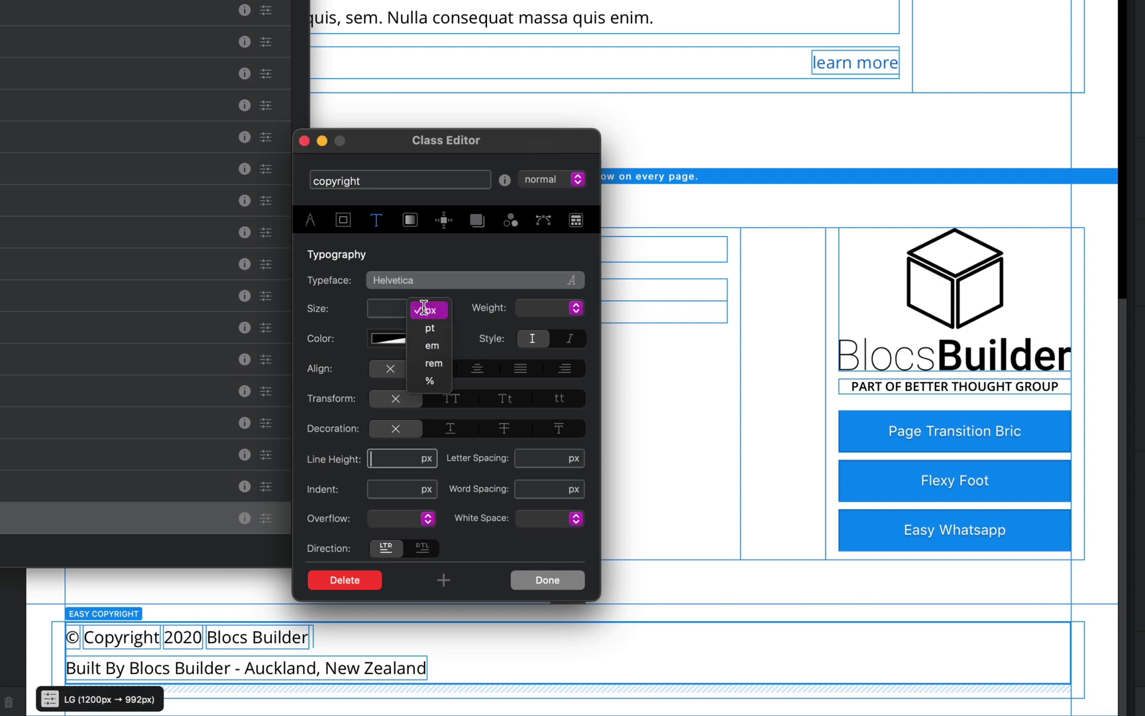
pyautogui.click(434, 362)
pyautogui.click(391, 308)
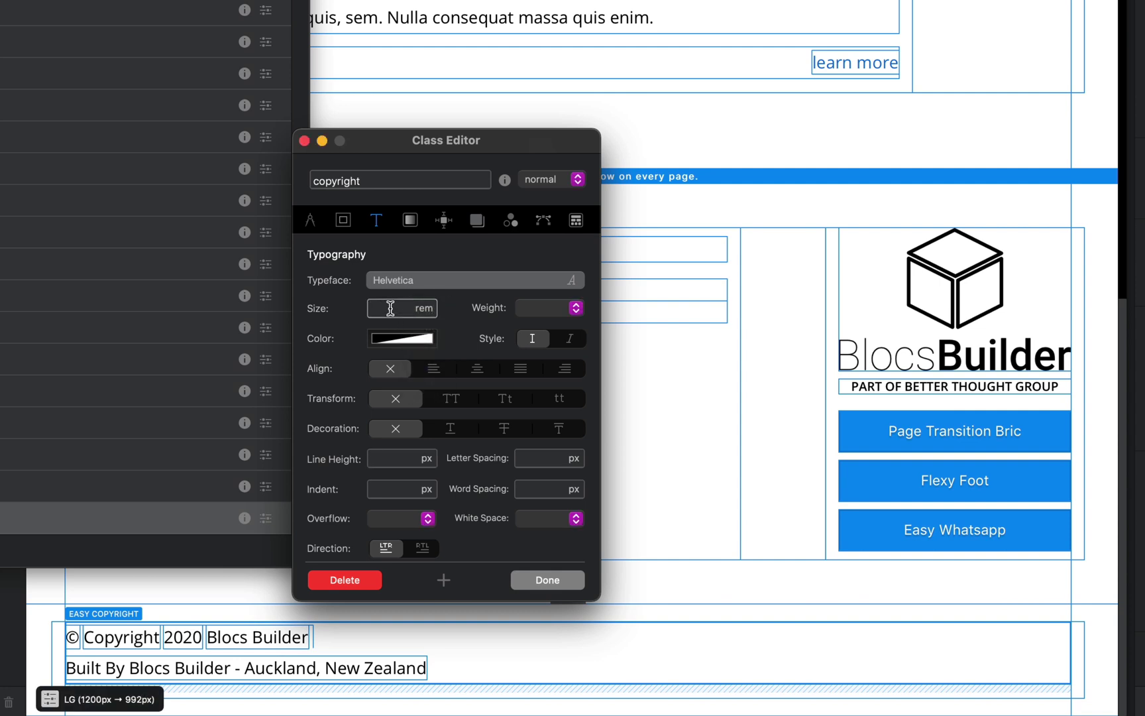
pyautogui.write('1.2')
pyautogui.click(427, 460)
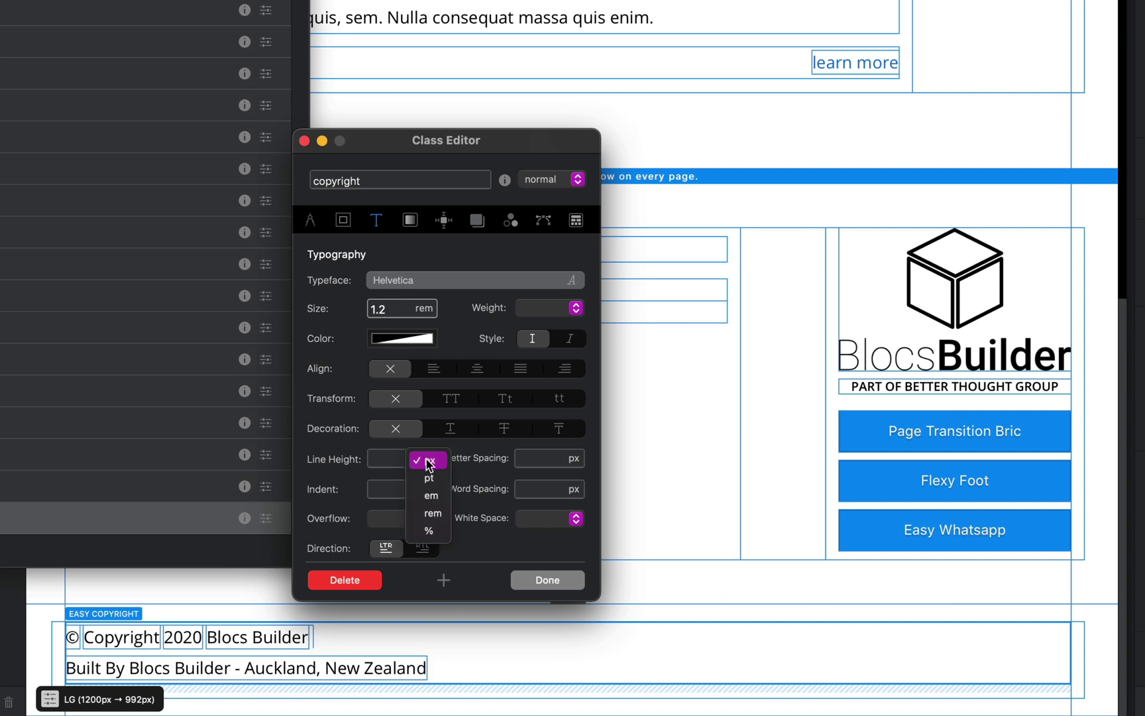
pyautogui.click(433, 513)
pyautogui.click(390, 458)
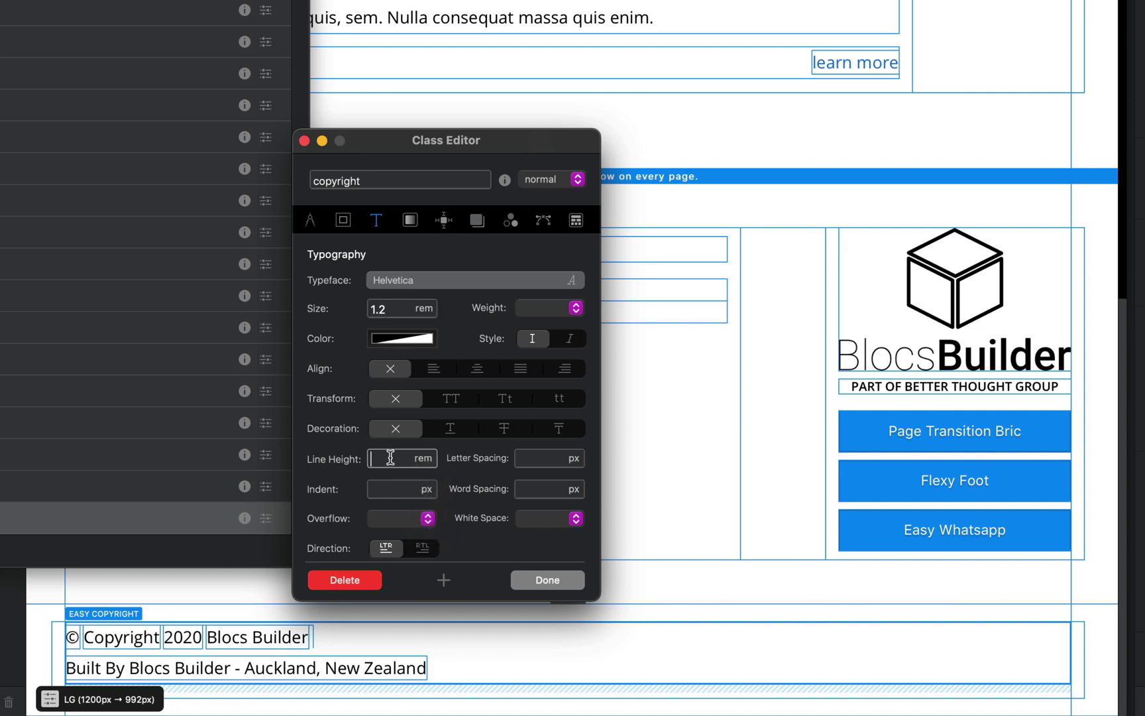
pyautogui.write('1.7')
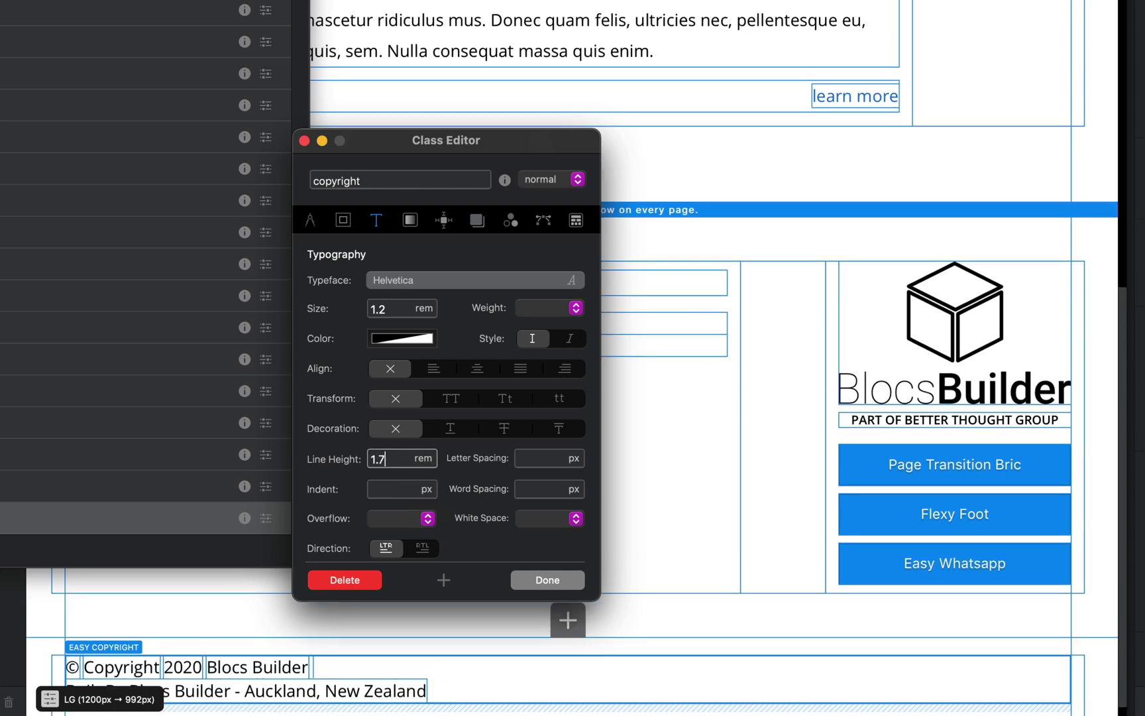
pyautogui.press('BackSpace')
pyautogui.write('6')
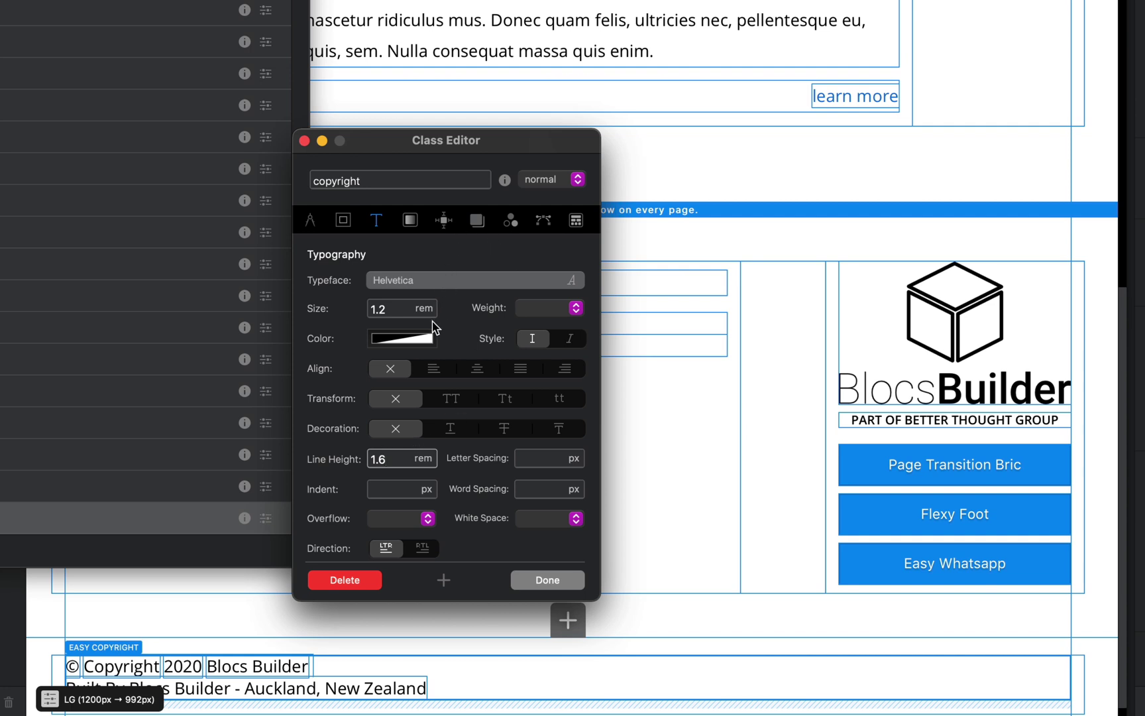
# - Make the copyright class centred, green and weight 600, then confirm with Done
pyautogui.click(480, 372)
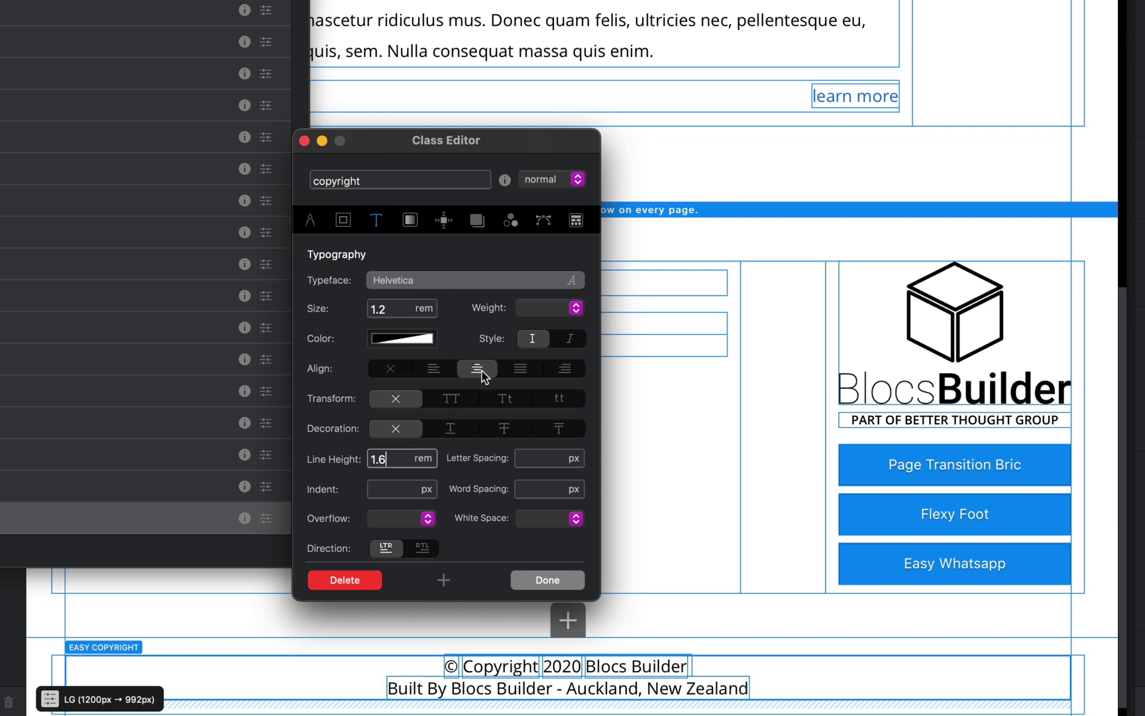
pyautogui.click(402, 338)
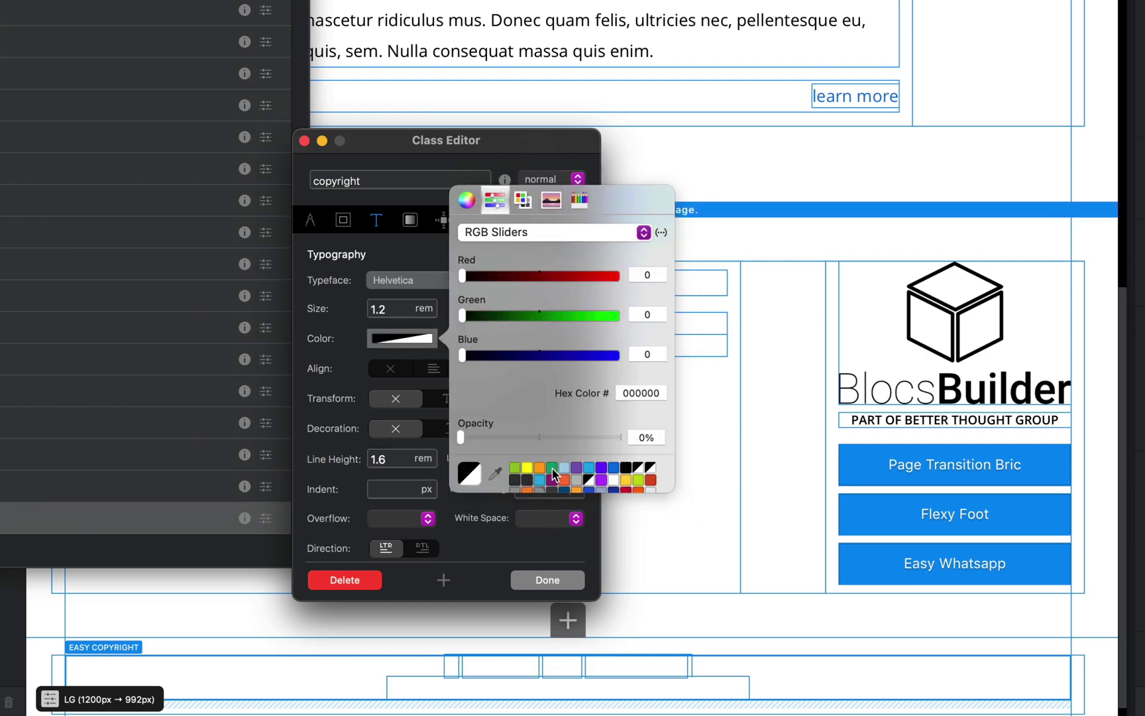
pyautogui.click(554, 470)
pyautogui.click(339, 457)
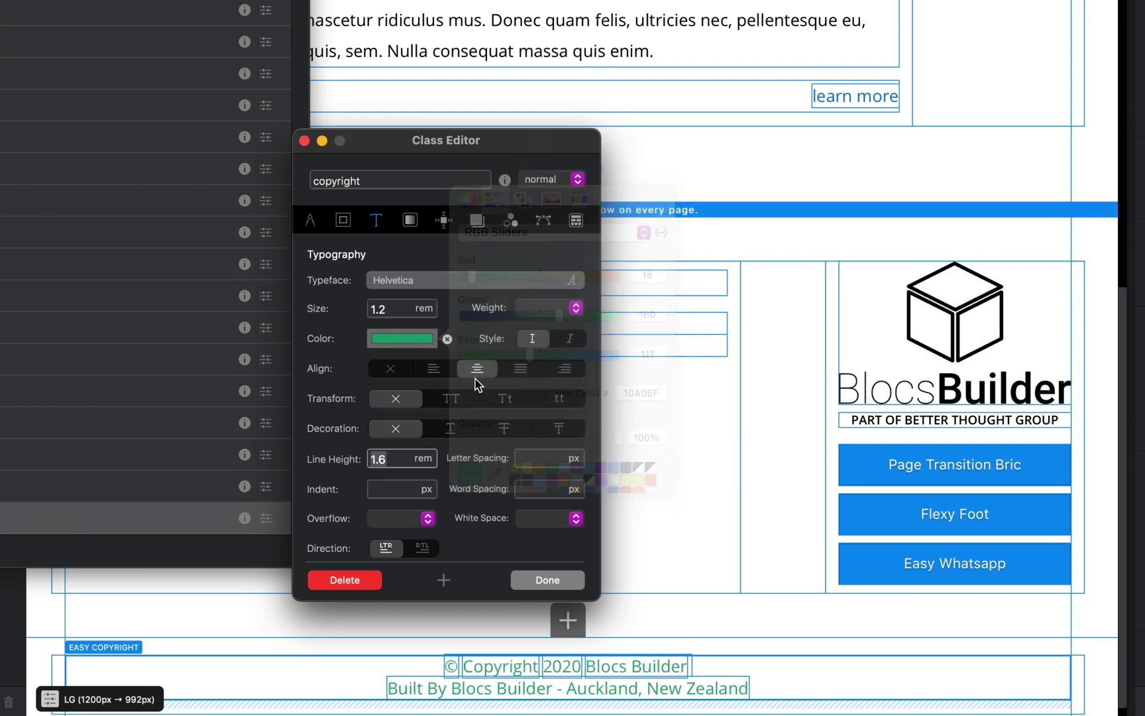
pyautogui.click(550, 308)
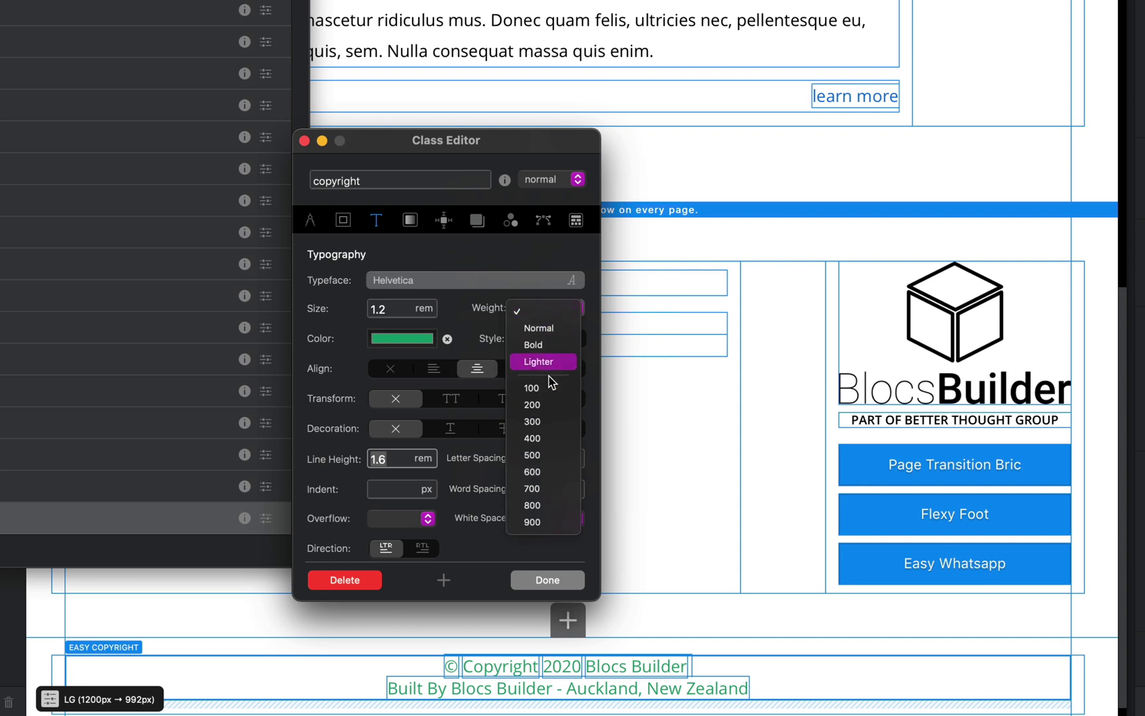
pyautogui.click(547, 471)
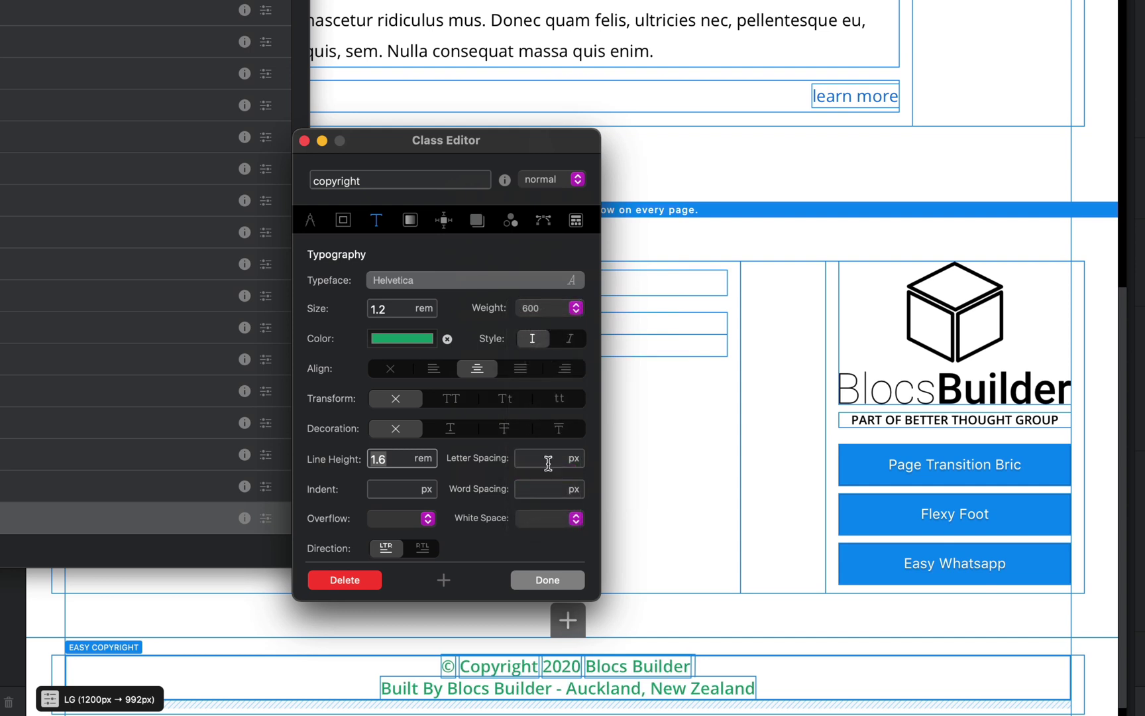
pyautogui.click(562, 578)
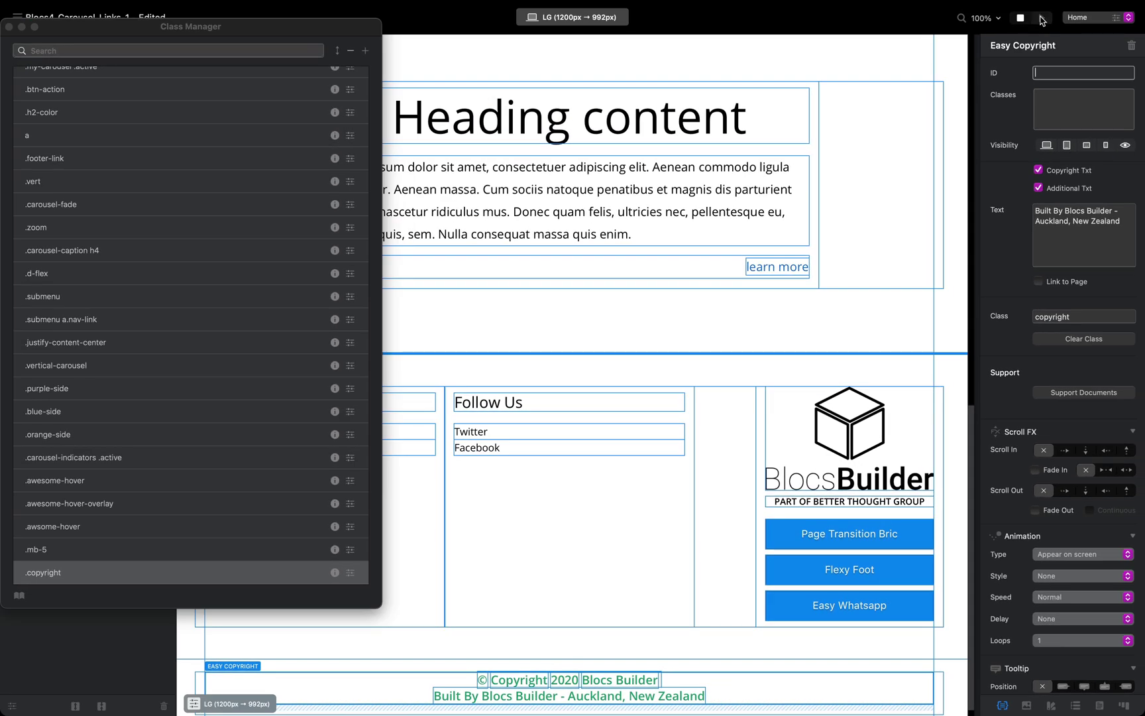
# - Preview the site and scroll down to the green, bold, centred footer copyright lines
pyautogui.click(1041, 18)
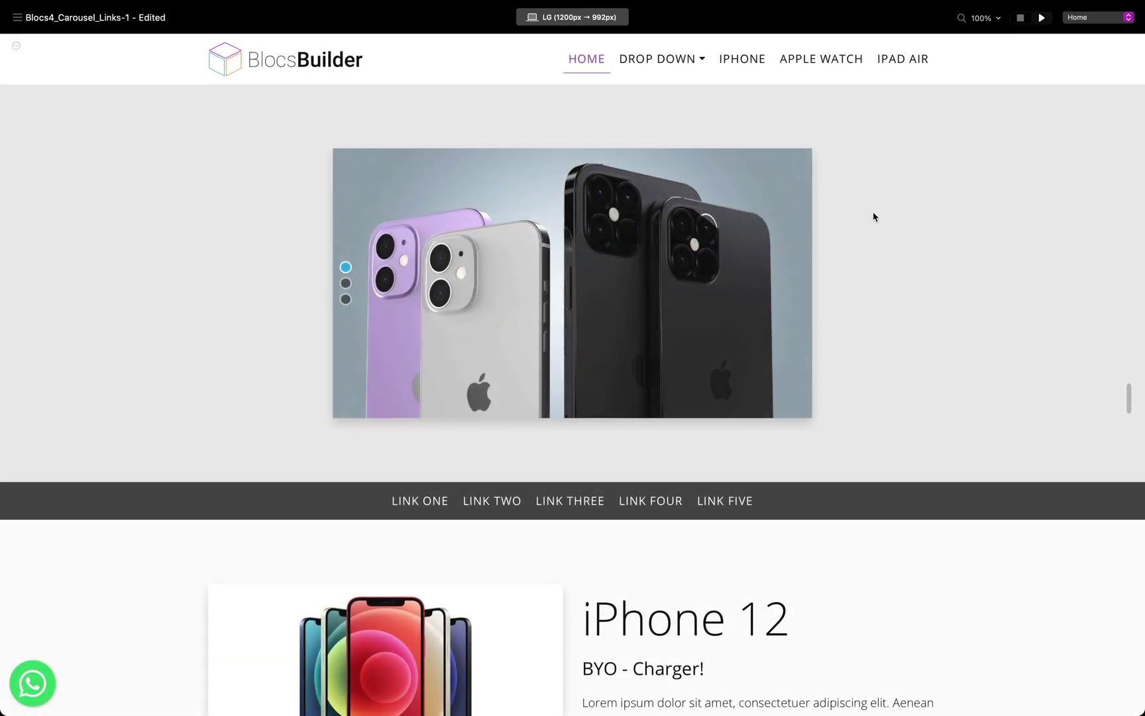
pyautogui.scroll(-10, 874, 216)
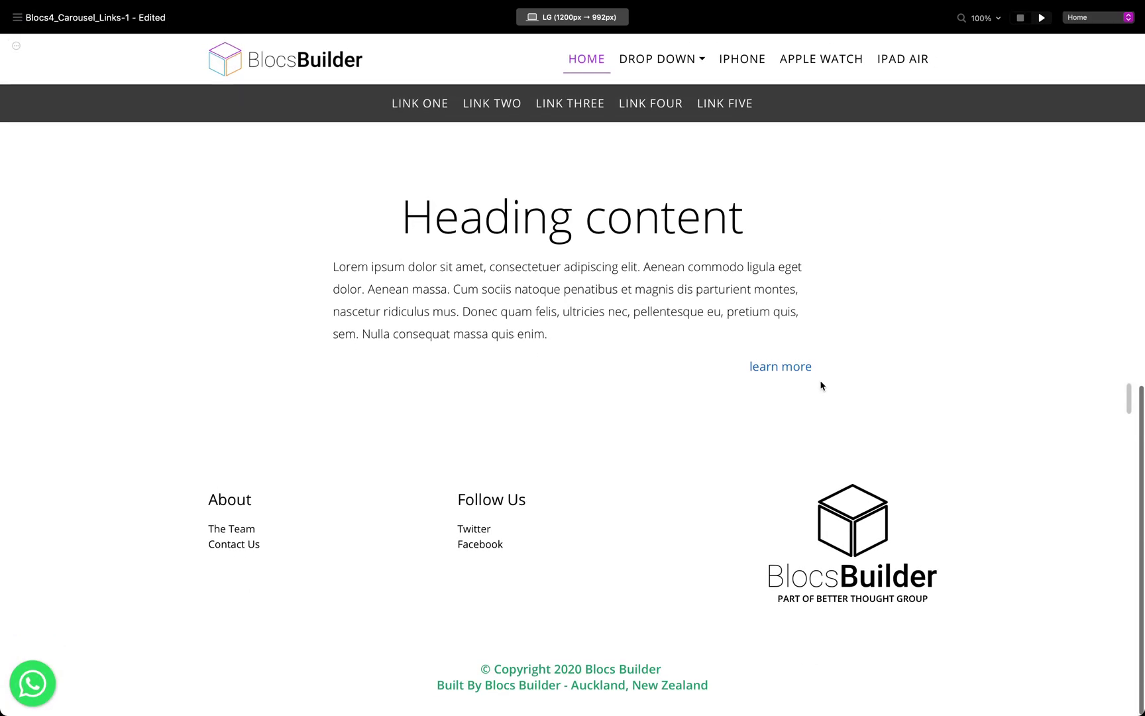